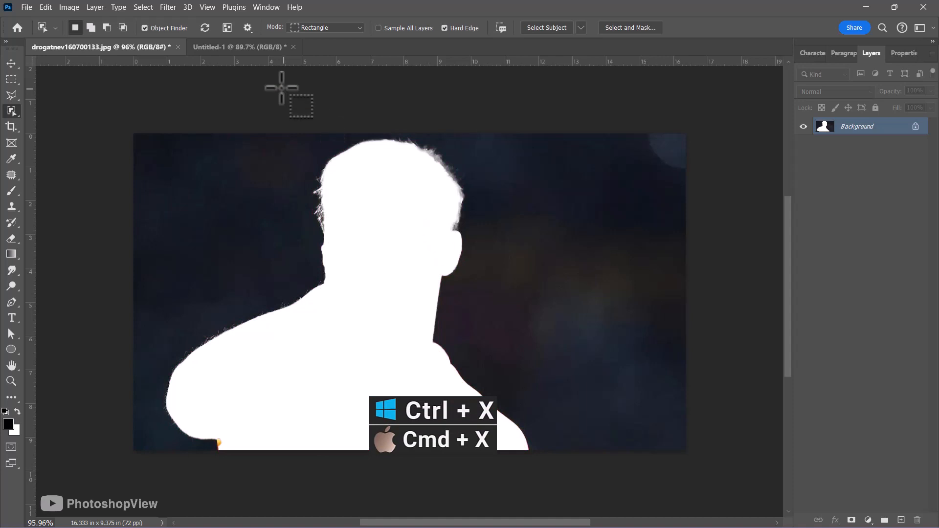
# Paste the cut-out player into the Untitled-1 document and enlarge the cut-out to nearly fill the canvas width.
pyautogui.click(235, 46)
pyautogui.hotkey('ctrl', 'v')
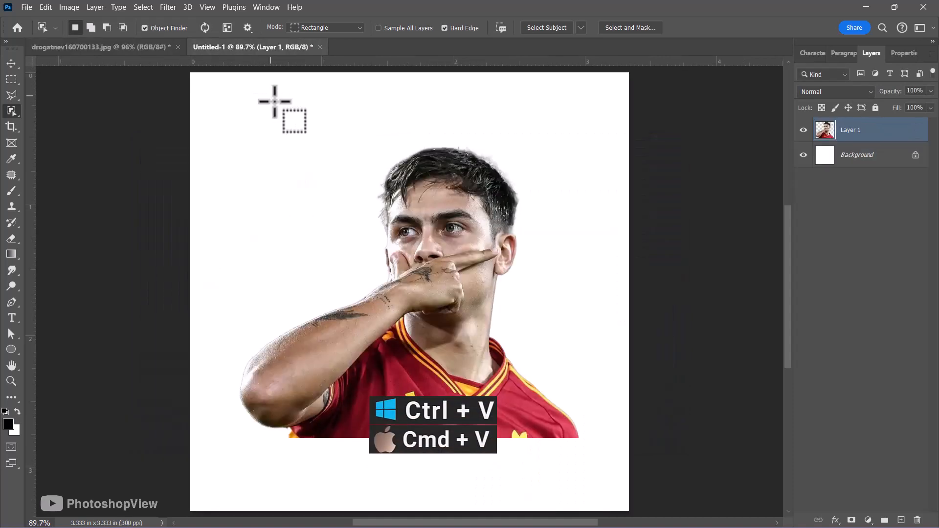
pyautogui.hotkey('ctrl', 't')
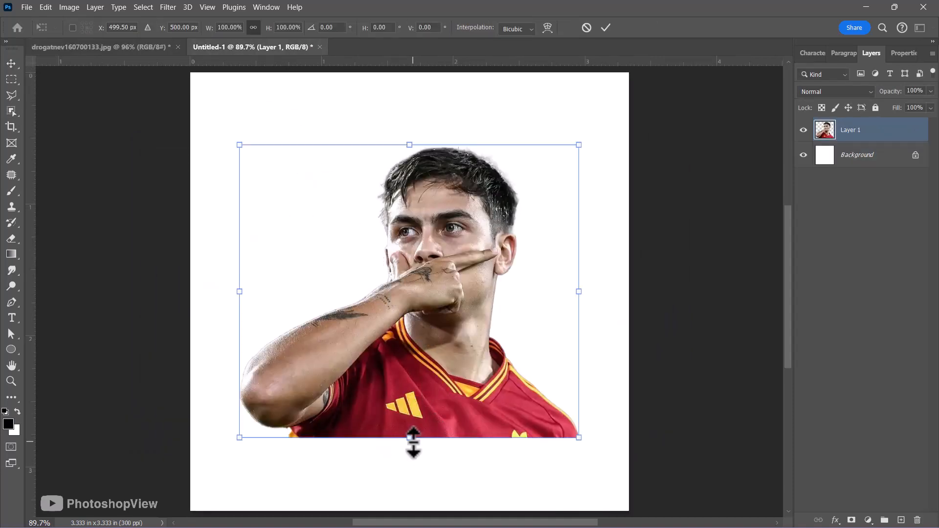
pyautogui.moveTo(413, 440); pyautogui.dragTo(417, 510)
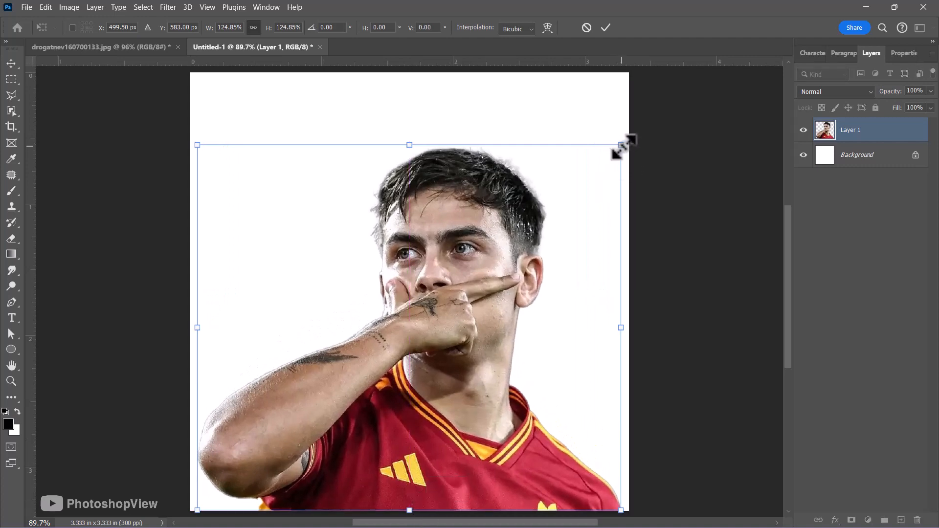
pyautogui.moveTo(621, 145); pyautogui.dragTo(627, 141)
pyautogui.moveTo(415, 139); pyautogui.dragTo(418, 130)
pyautogui.press('Return')
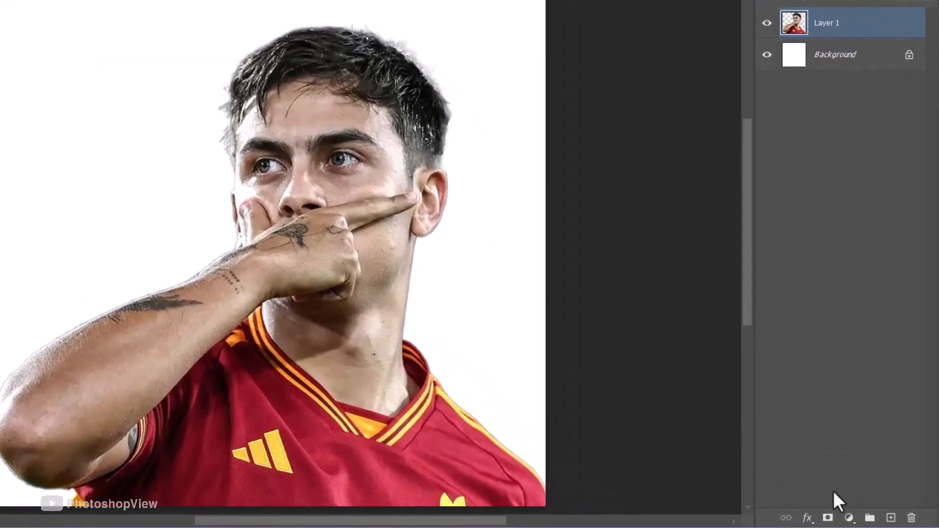
# Add a Solid Color fill layer in light grey #b8b8b8.
pyautogui.click(848, 517)
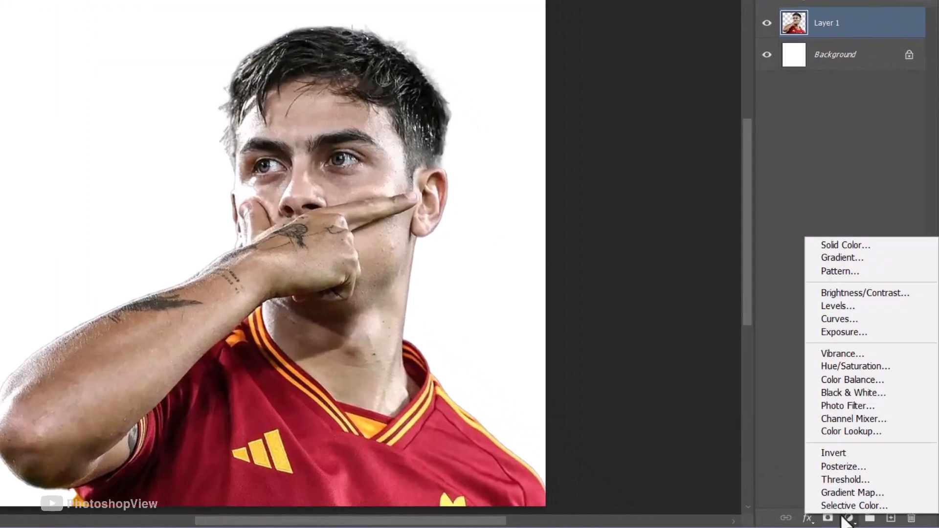
pyautogui.click(844, 247)
pyautogui.click(528, 160)
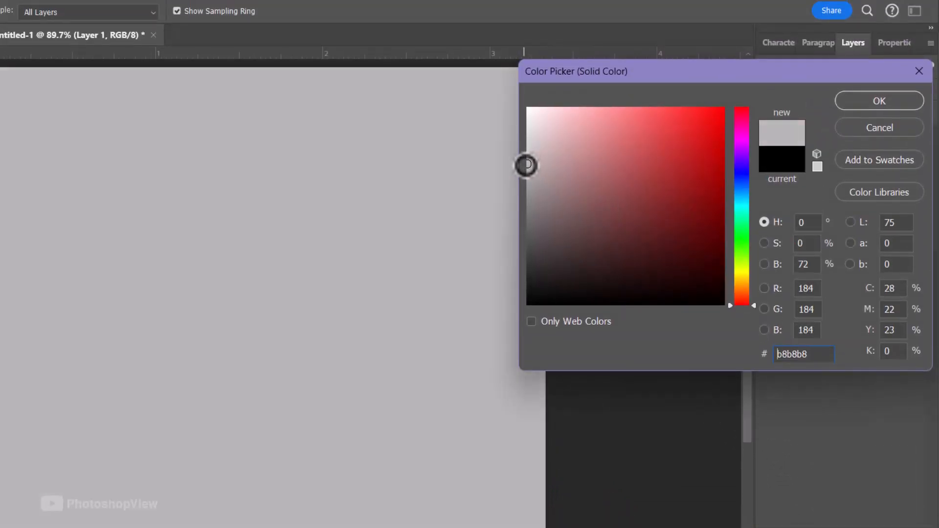
pyautogui.click(862, 107)
# Apply a Film Grain filter with grain 2, highlight area 0 and intensity 4 to the grey fill, and place it beneath the player layer.
pyautogui.click(156, 8)
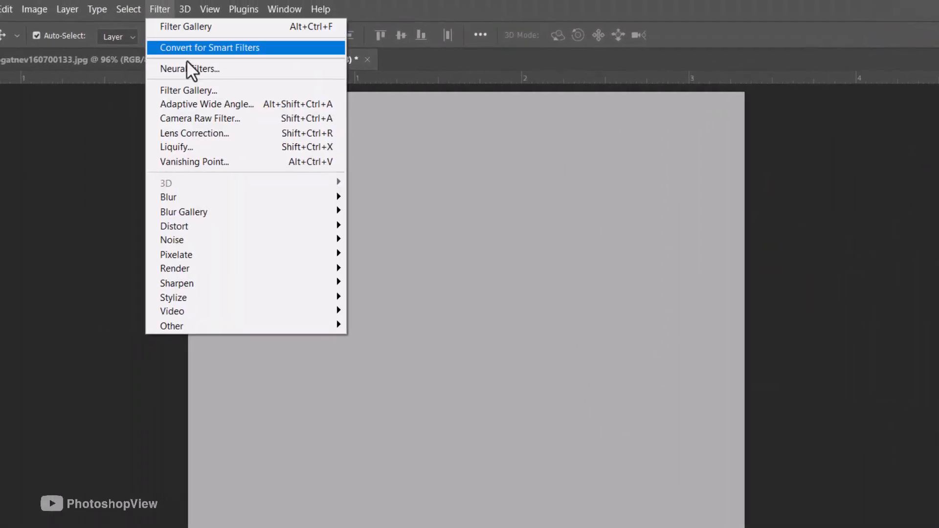
pyautogui.click(189, 89)
pyautogui.click(489, 252)
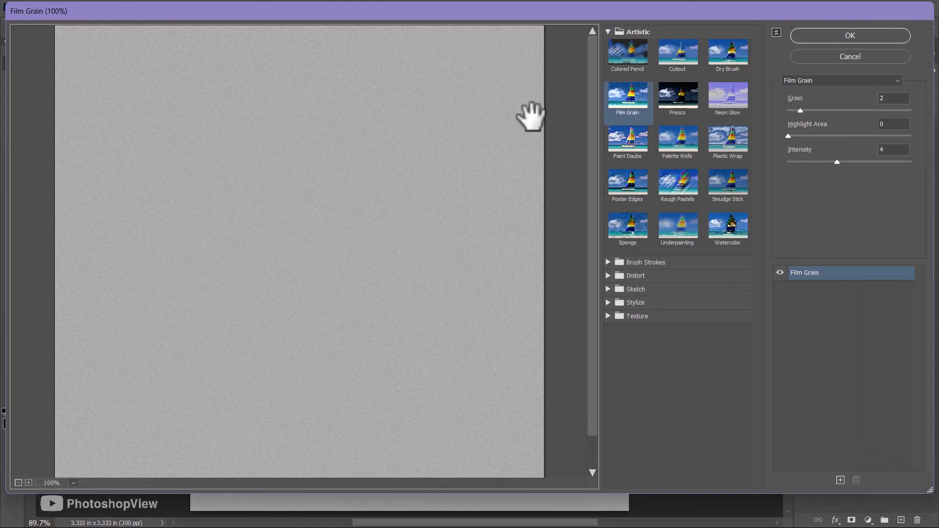
pyautogui.click(636, 105)
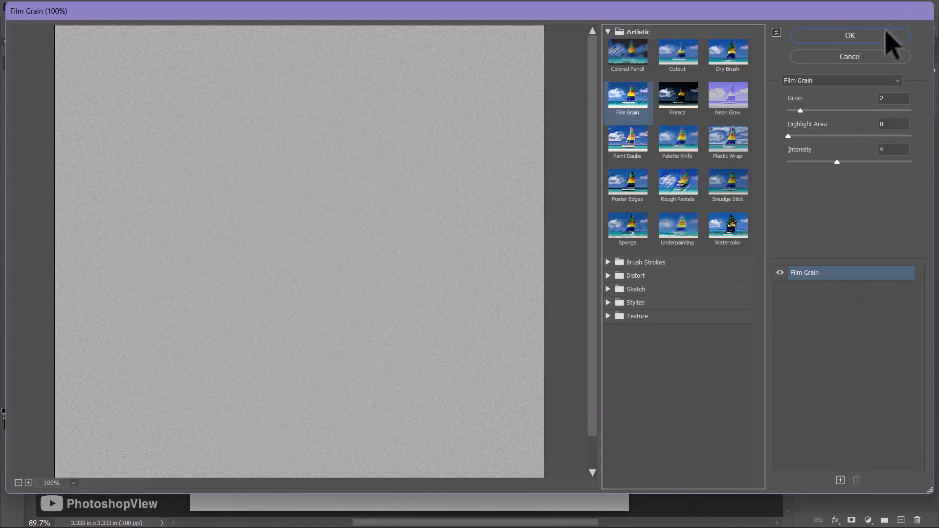
pyautogui.click(849, 35)
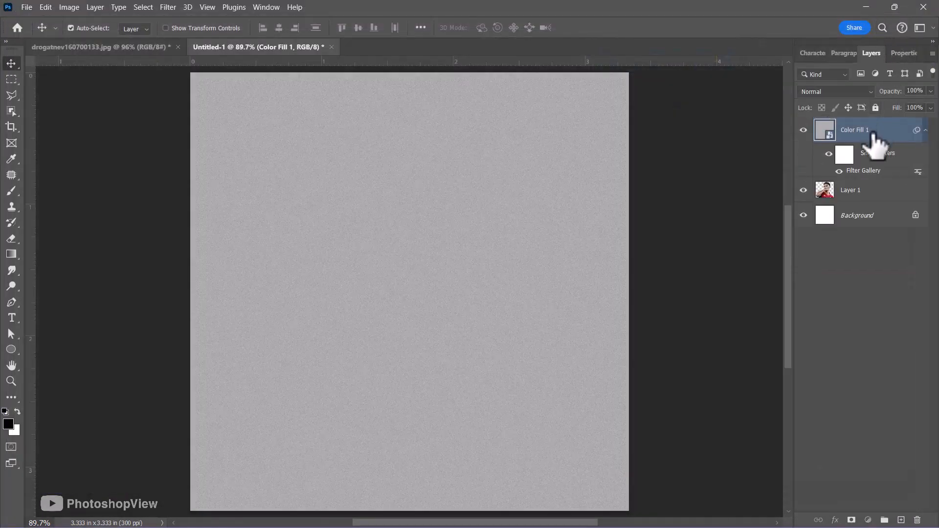
pyautogui.moveTo(876, 145); pyautogui.dragTo(863, 193)
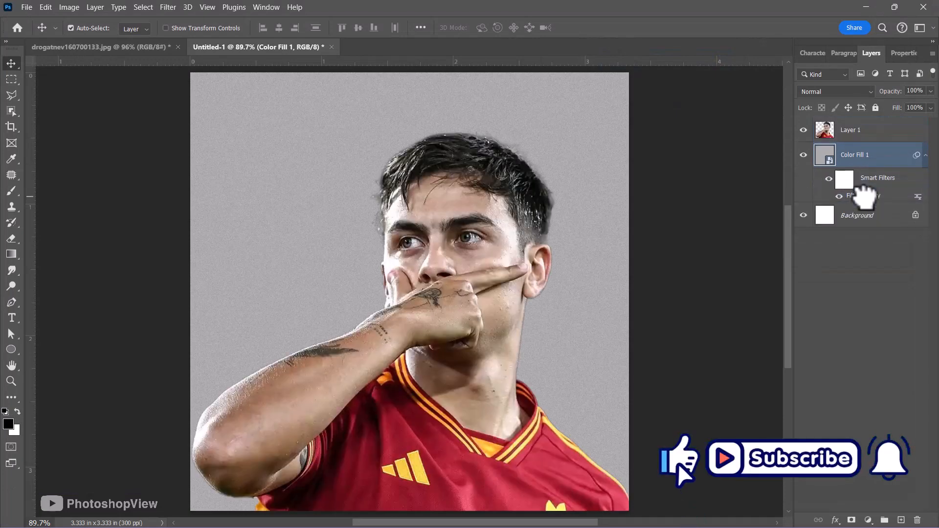
# Desaturate the player layer to black and white.
pyautogui.click(856, 133)
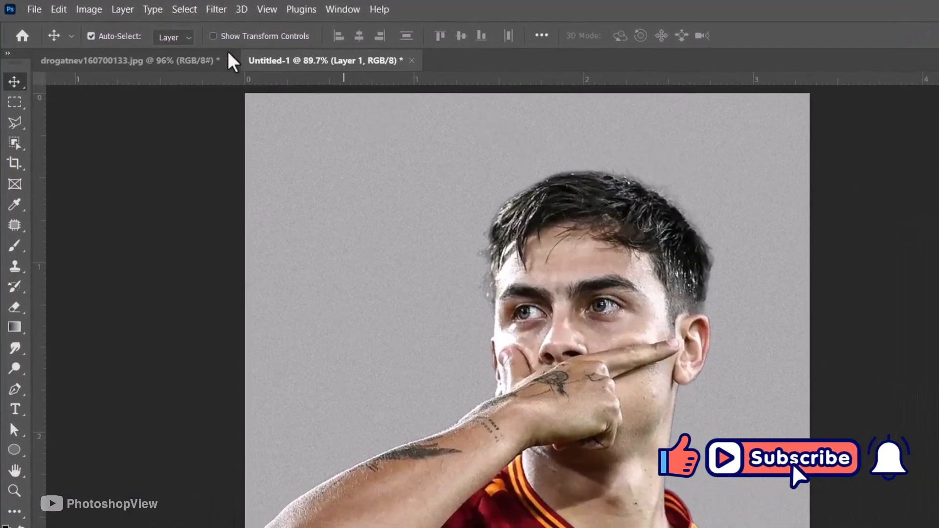
pyautogui.click(69, 7)
pyautogui.moveTo(166, 51)
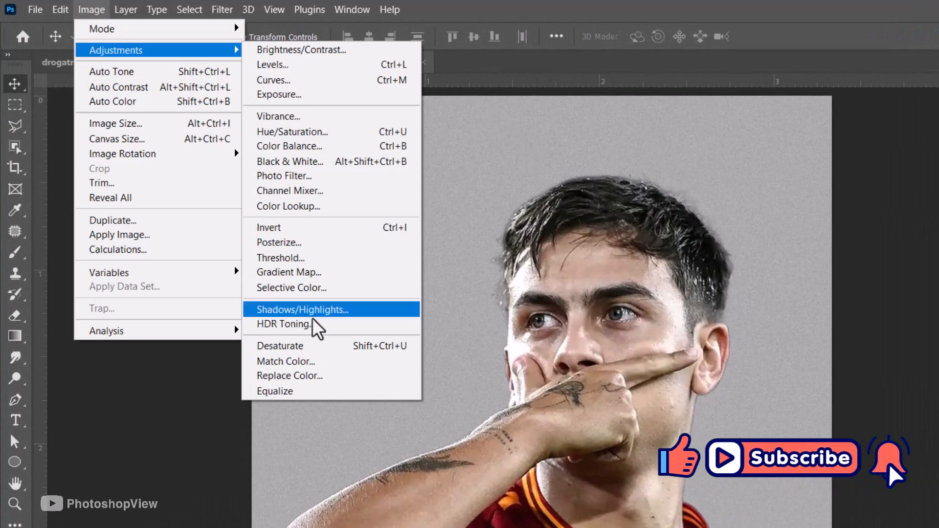
pyautogui.click(315, 345)
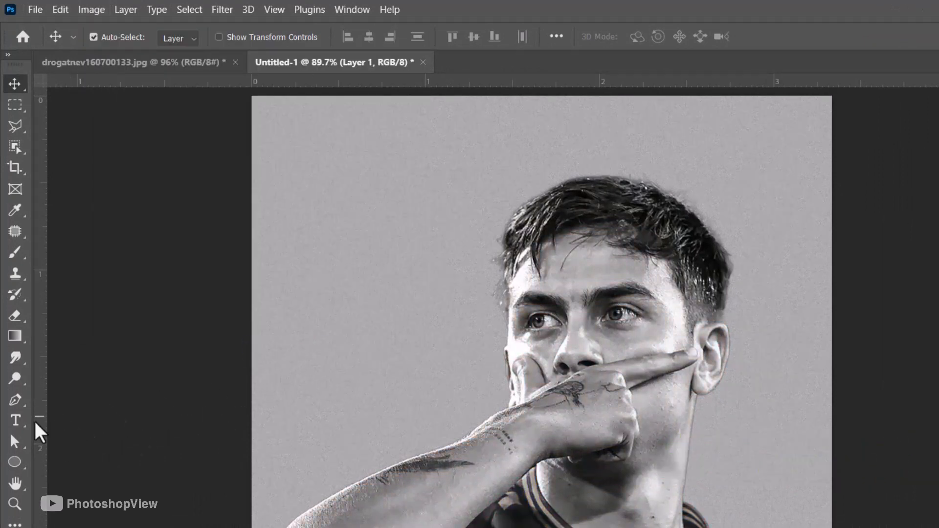
# Add the white text "PAULO" in Orbitron Bold at 35 pt over the portrait.
pyautogui.click(15, 420)
pyautogui.click(331, 312)
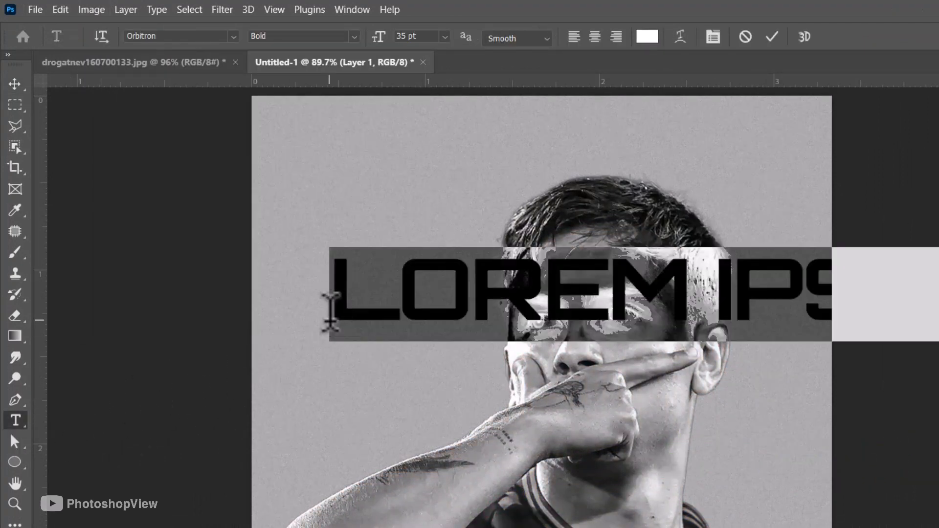
pyautogui.write('PAULO')
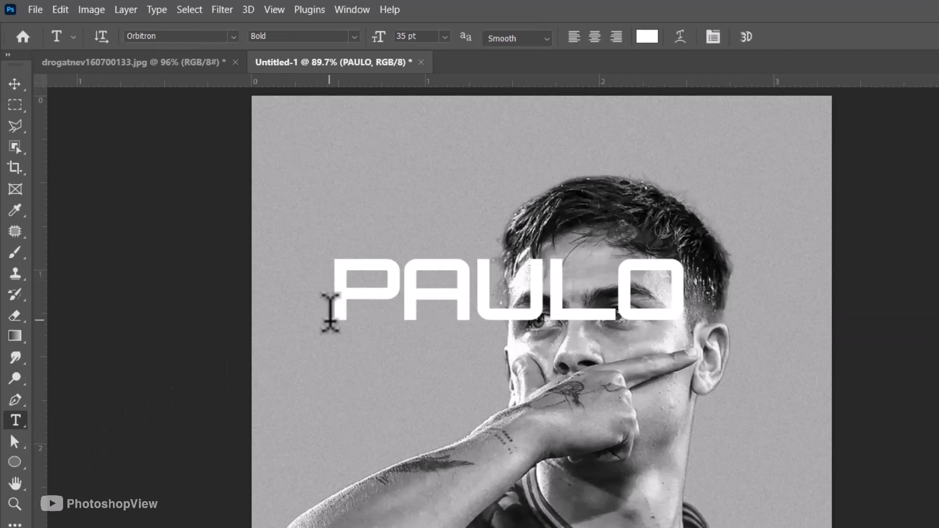
# Rotate the PAULO text 90° counter-clockwise, move it over the ear side of the player's head and enlarge it slightly to 39.73 pt.
pyautogui.hotkey('ctrl', 't')
pyautogui.rightClick(463, 328)
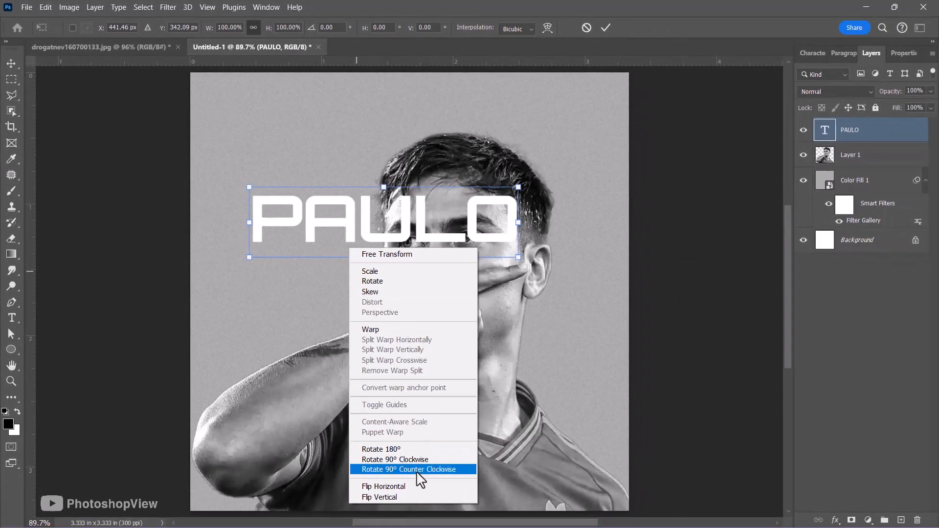
pyautogui.click(419, 470)
pyautogui.moveTo(399, 259); pyautogui.dragTo(547, 320)
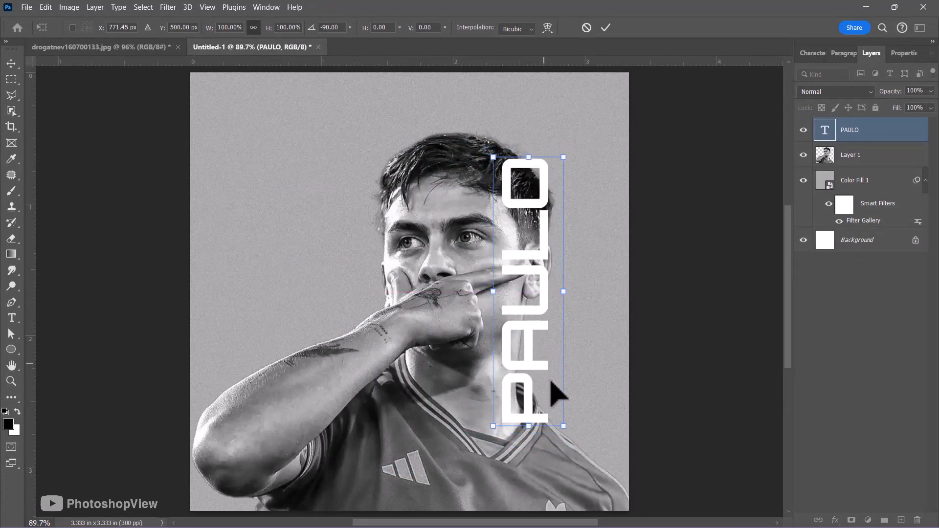
pyautogui.moveTo(564, 426); pyautogui.dragTo(567, 433)
pyautogui.press('Return')
pyautogui.hotkey('ctrl', 't')
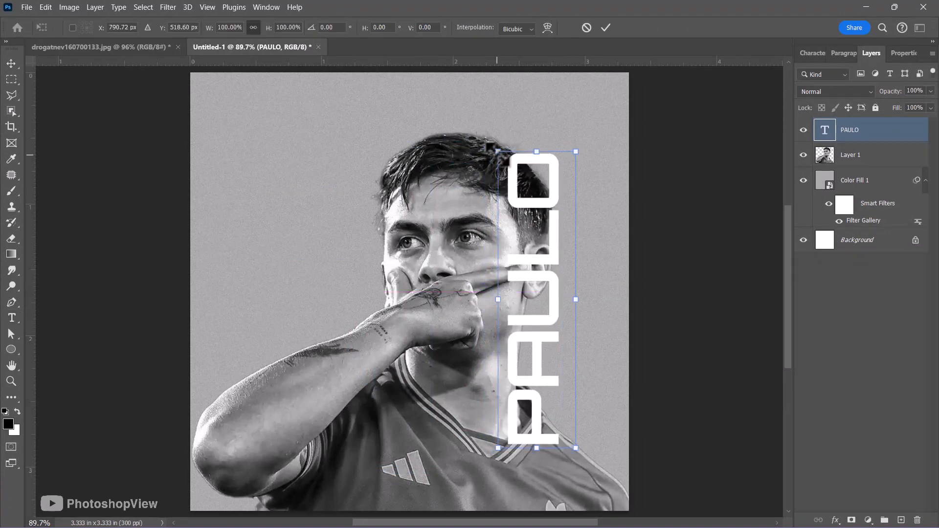
pyautogui.moveTo(498, 155); pyautogui.dragTo(488, 148)
pyautogui.press('Return')
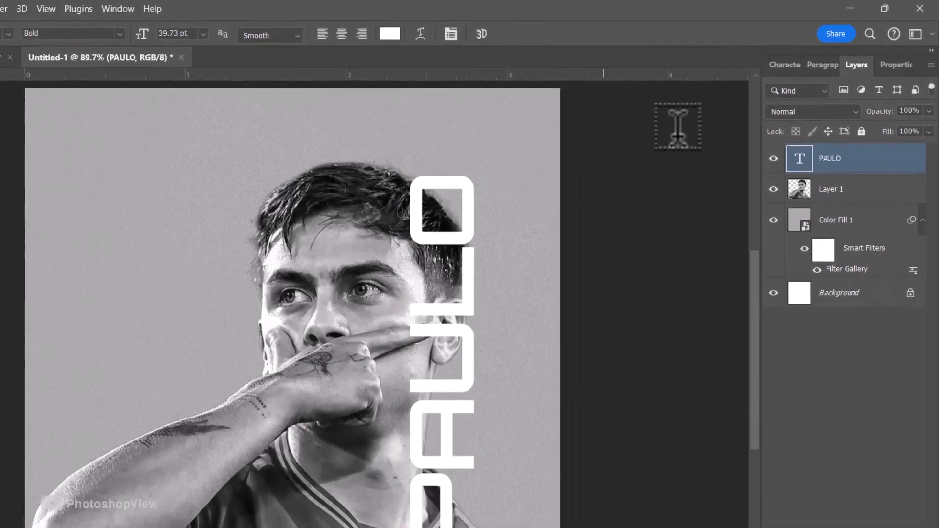
# Duplicate the player layer, place the copy above the PAULO text and clip it to the text.
pyautogui.click(848, 186)
pyautogui.hotkey('ctrl', 'j')
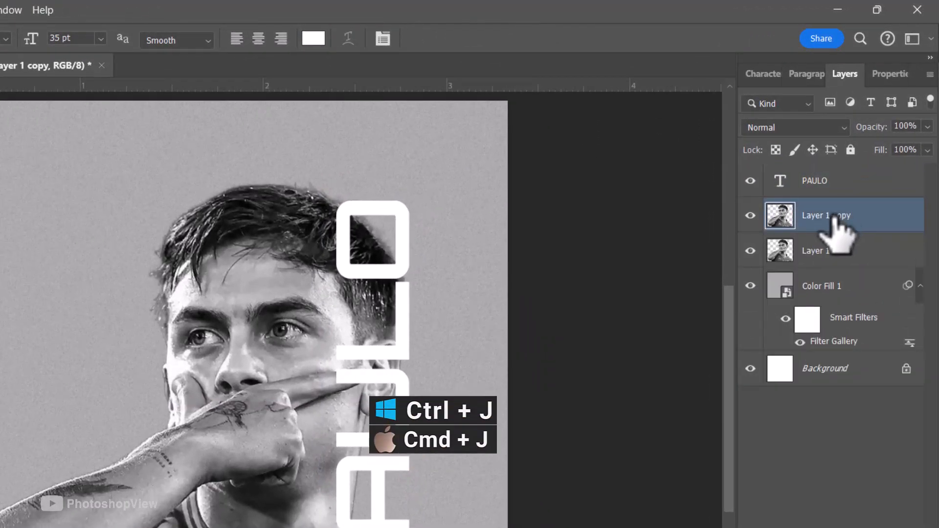
pyautogui.moveTo(835, 219); pyautogui.dragTo(831, 170)
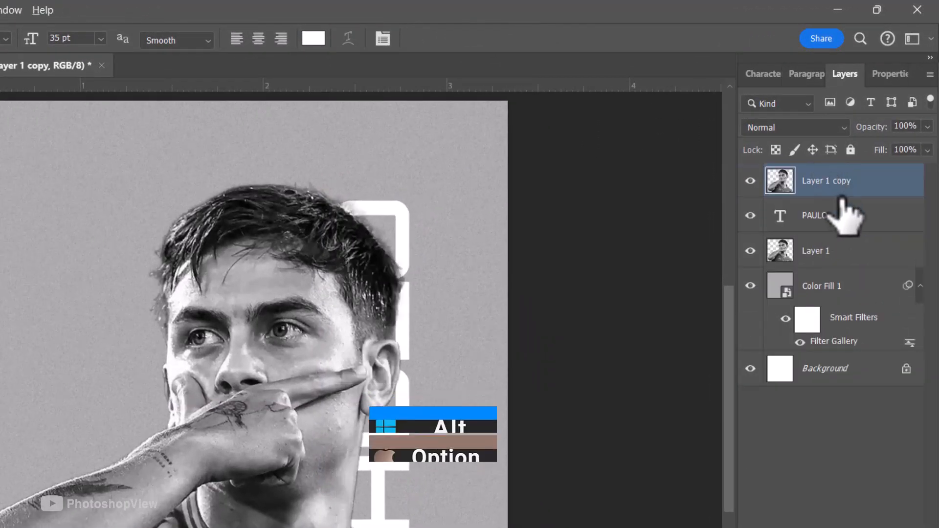
pyautogui.keyDown('alt'); pyautogui.click(841, 195); pyautogui.keyUp('alt')
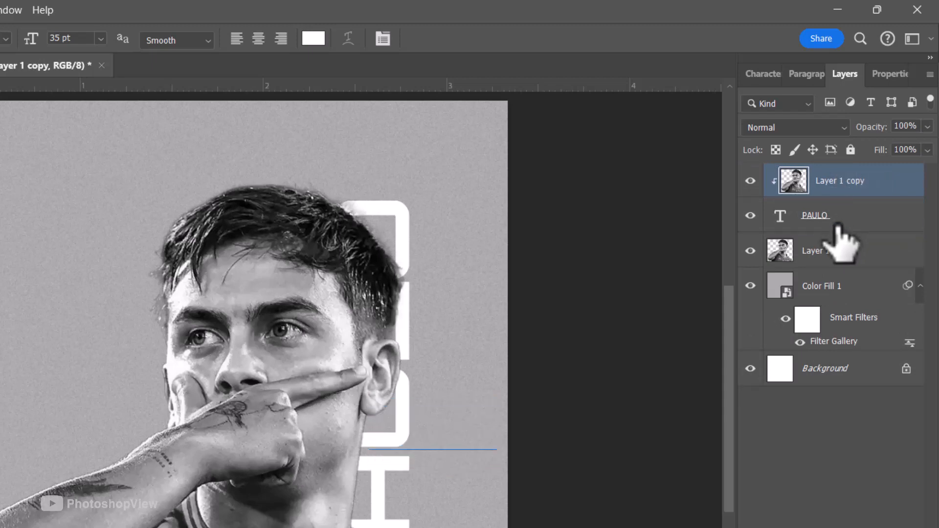
# Add a 2 px grey stroke, centred on the edge at 100% opacity, to the PAULO text layer.
pyautogui.click(832, 217)
pyautogui.click(795, 517)
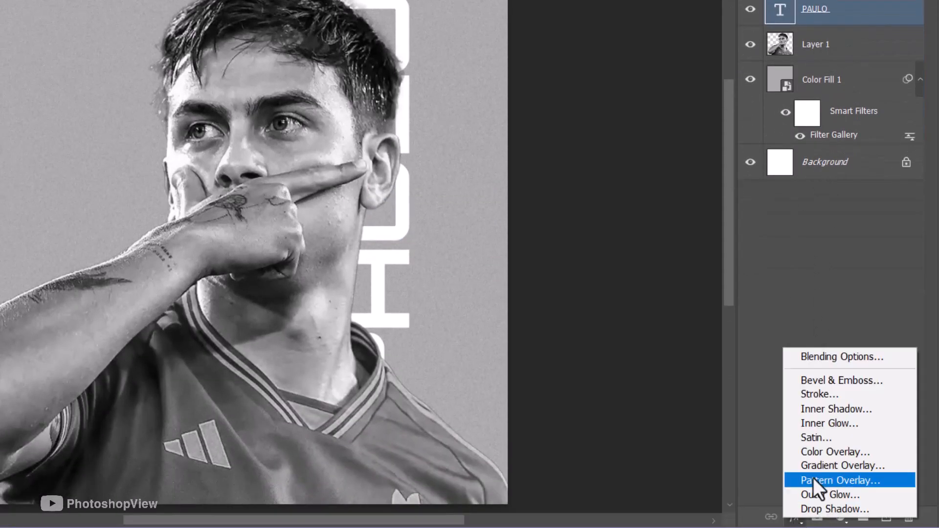
pyautogui.click(828, 396)
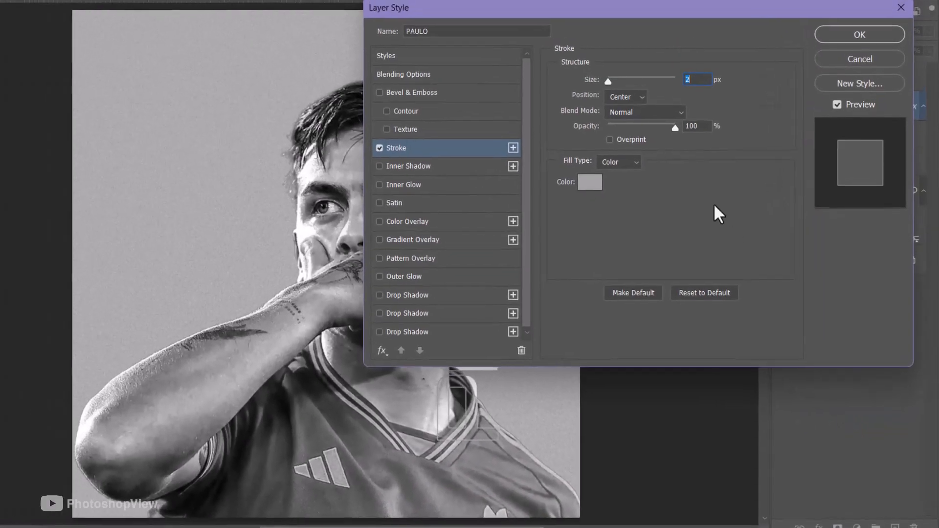
pyautogui.moveTo(495, 14); pyautogui.dragTo(643, 36)
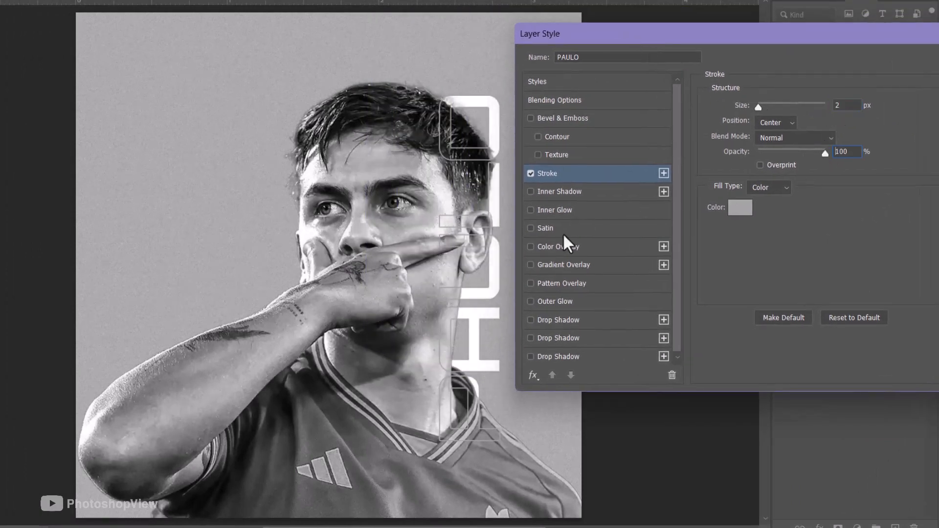
# Give the PAULO text a red #c20221 Color Overlay in Multiply mode at 100% opacity.
pyautogui.click(559, 247)
pyautogui.click(850, 109)
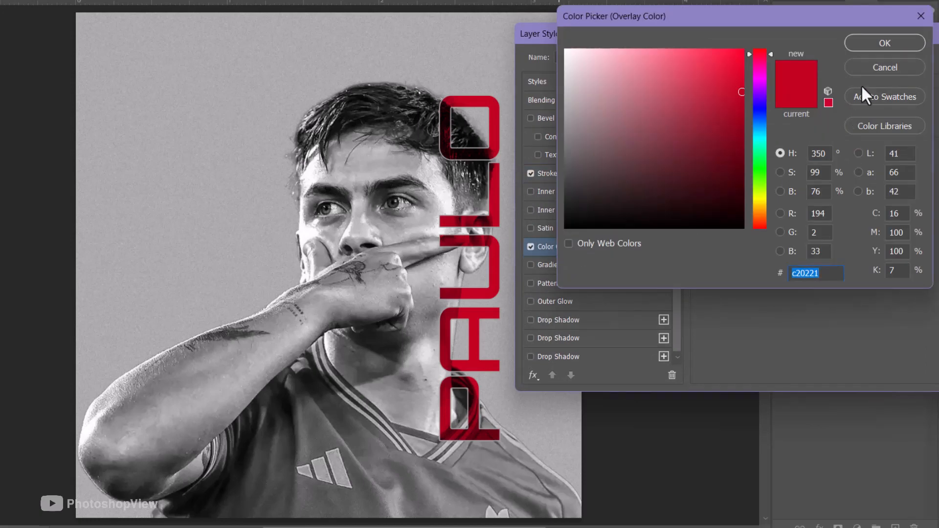
pyautogui.click(884, 43)
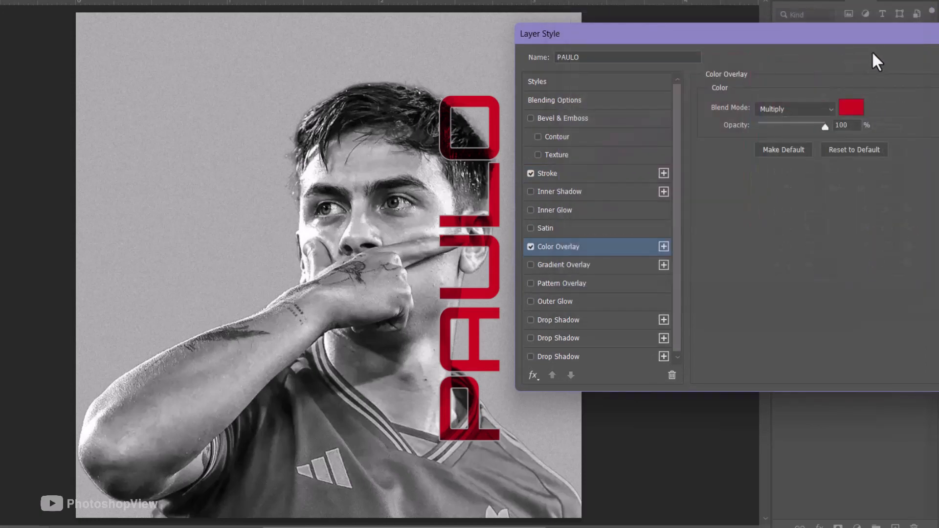
# Add a black Multiply drop shadow to the PAULO text with 41% opacity, 140° angle, 6 px distance, 5% spread and 2 px size.
pyautogui.click(583, 359)
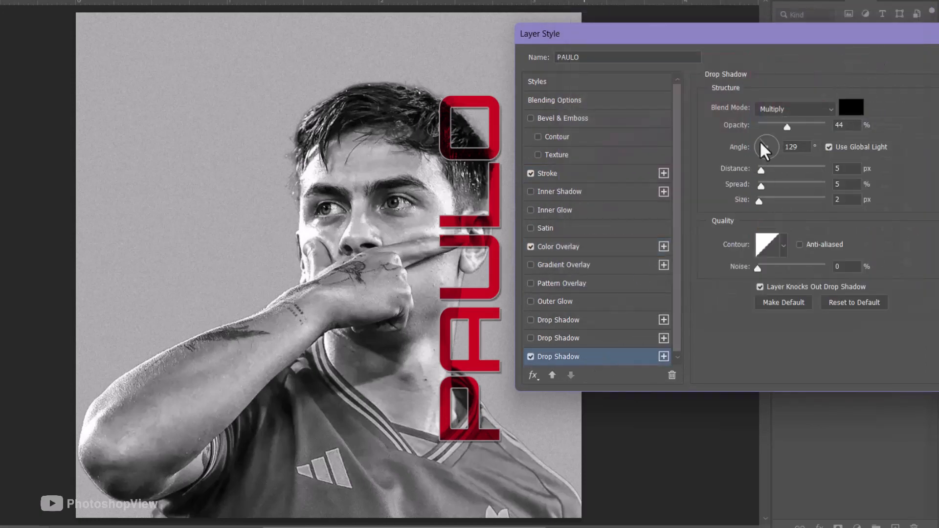
pyautogui.click(761, 142)
pyautogui.click(839, 168)
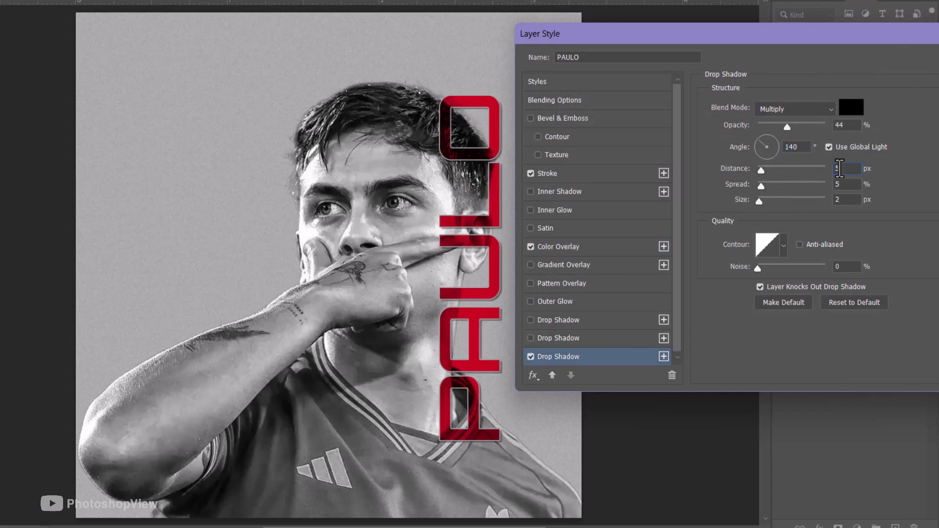
pyautogui.click(785, 124)
pyautogui.moveTo(788, 37); pyautogui.dragTo(585, 39)
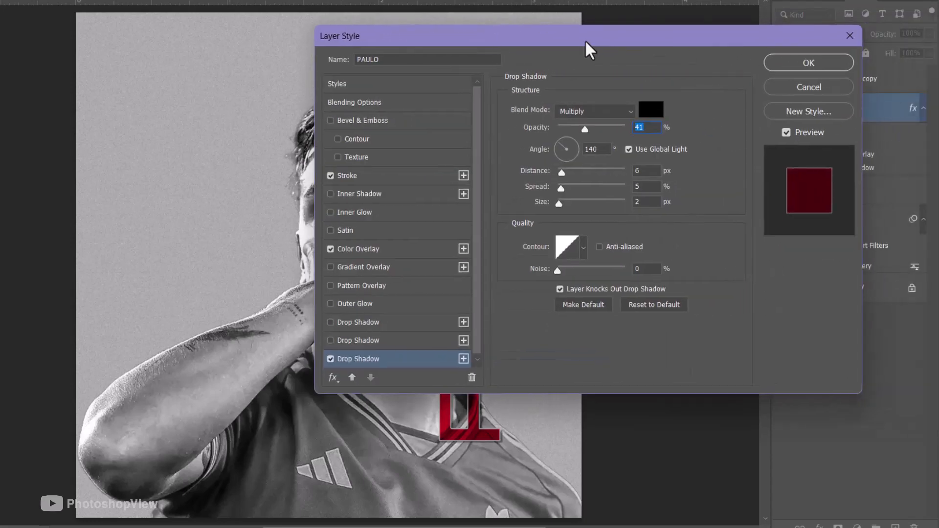
pyautogui.click(812, 64)
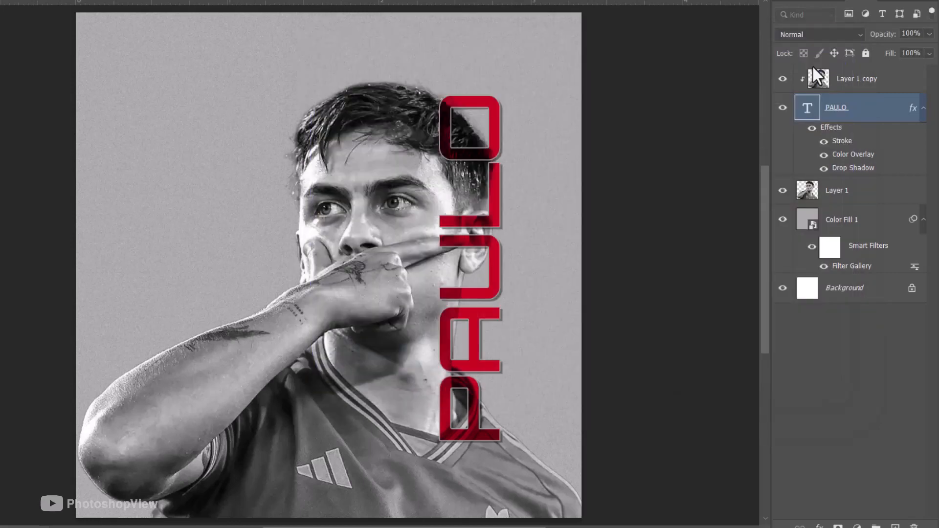
# Set the PAULO text layer's blend mode to Color Burn and place a duplicate of it beneath Layer 1.
pyautogui.click(816, 35)
pyautogui.click(820, 109)
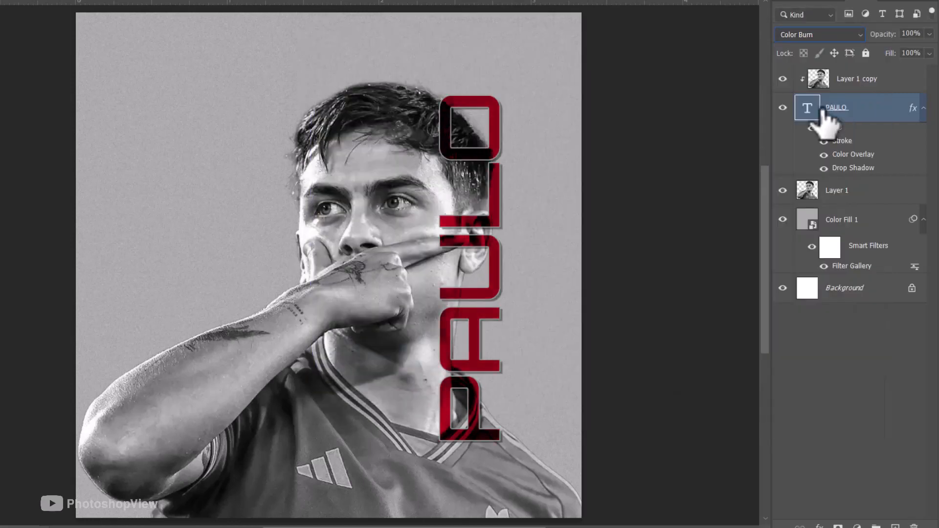
pyautogui.moveTo(870, 112); pyautogui.dragTo(859, 215)
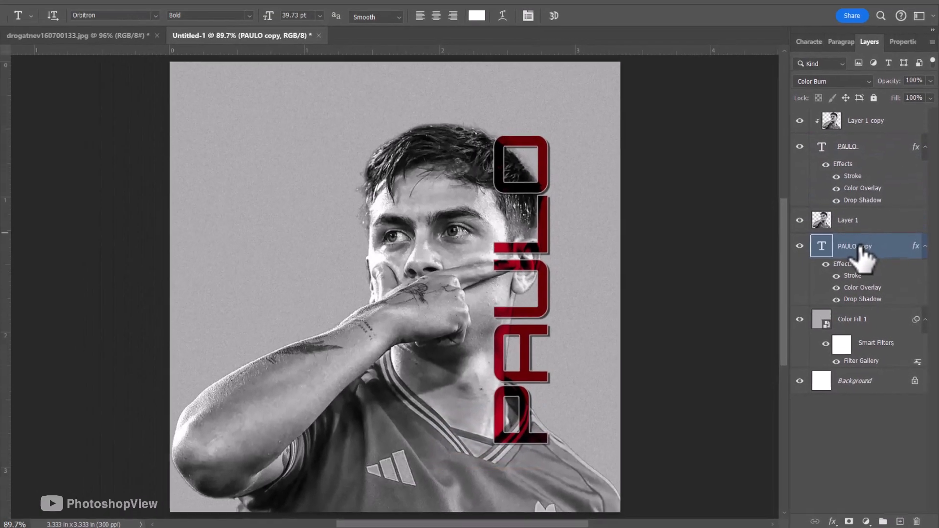
# Rotate the PAULO copy 90° clockwise and place it horizontally across the top of the poster behind the player.
pyautogui.hotkey('ctrl', 't')
pyautogui.moveTo(532, 293); pyautogui.dragTo(241, 208)
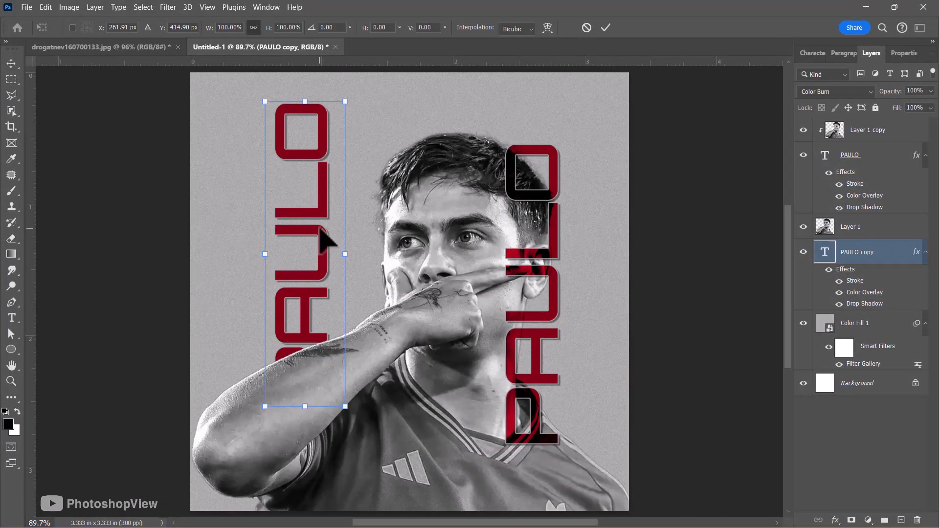
pyautogui.rightClick(321, 229)
pyautogui.click(362, 443)
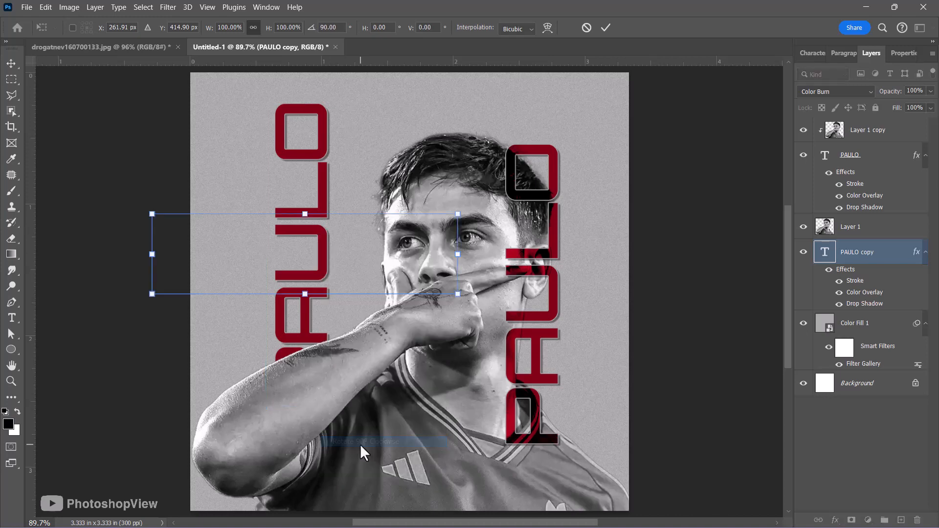
pyautogui.moveTo(307, 279); pyautogui.dragTo(387, 137)
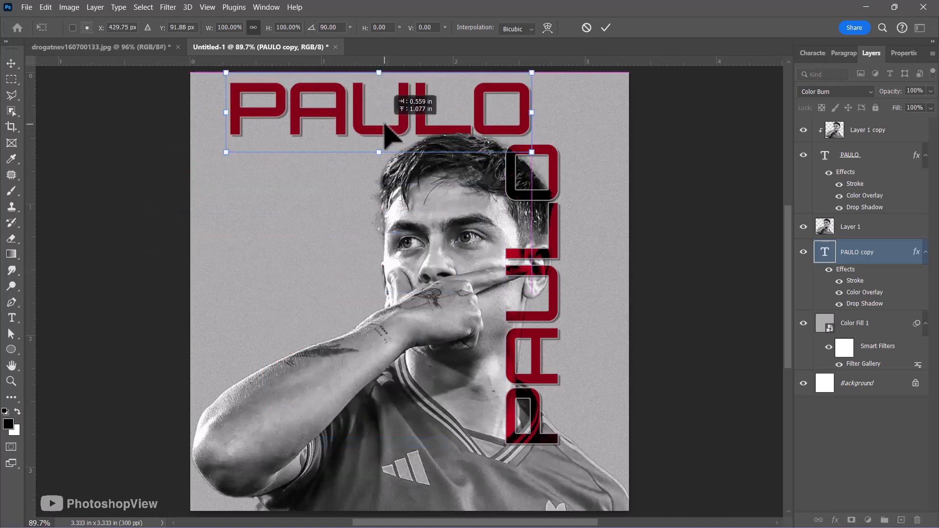
pyautogui.press('Return')
# Replace the wording of the horizontal text with DYBALA.
pyautogui.press('t')
pyautogui.click(349, 123)
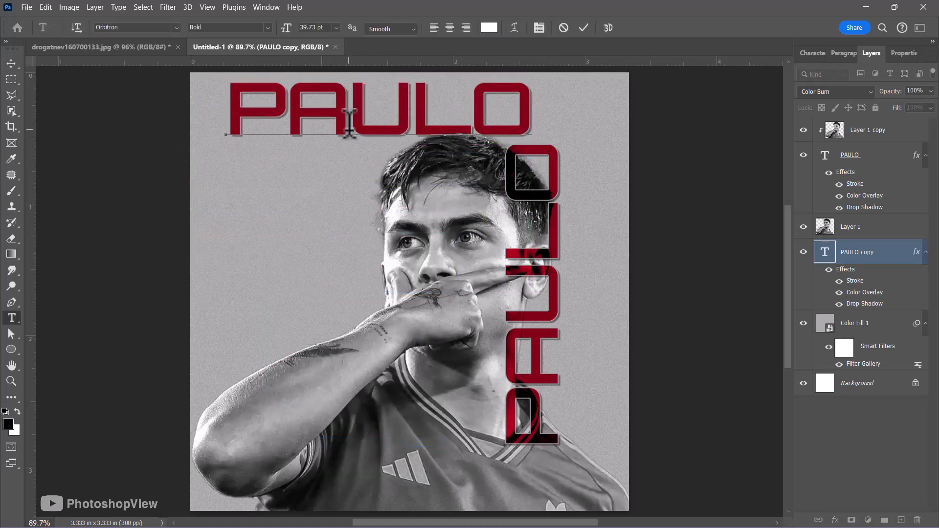
pyautogui.hotkey('ctrl', 'a')
pyautogui.write('D')
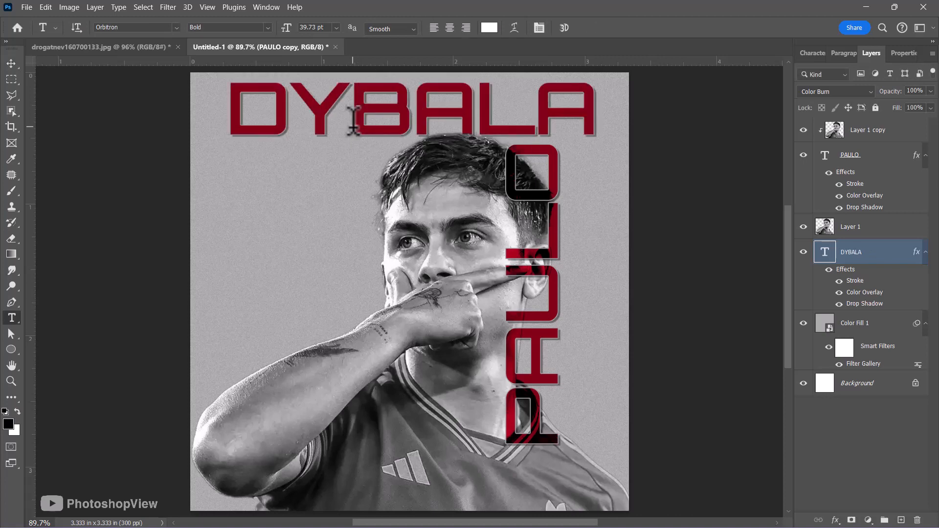
# Scale the DYBALA text down and spread duplicates of it over the background on both sides of the player.
pyautogui.hotkey('ctrl', 't')
pyautogui.moveTo(558, 113); pyautogui.dragTo(621, 424)
pyautogui.press('Return')
pyautogui.moveTo(621, 423); pyautogui.dragTo(262, 250)
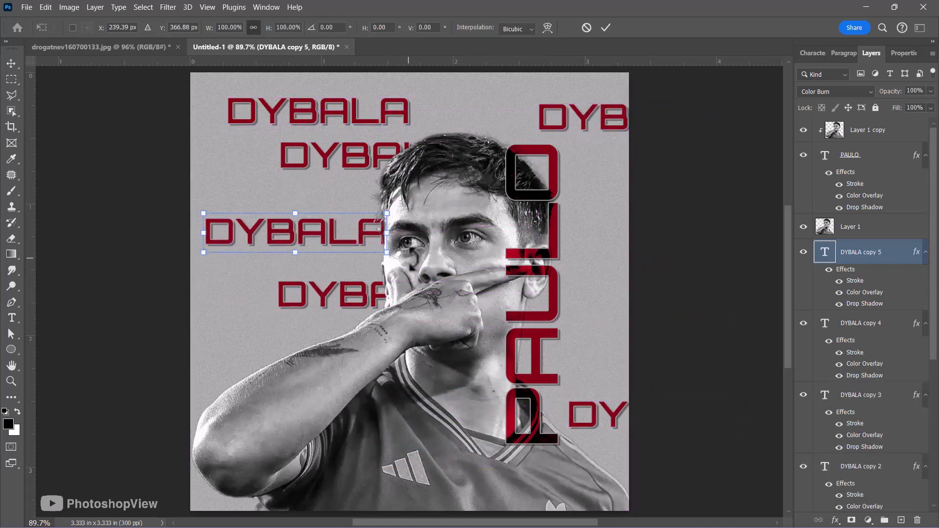
# Shrink one DYBALA copy to about 9.37 pt and scatter duplicates of it across the background beside the player.
pyautogui.moveTo(367, 241); pyautogui.dragTo(298, 218)
pyautogui.press('Return')
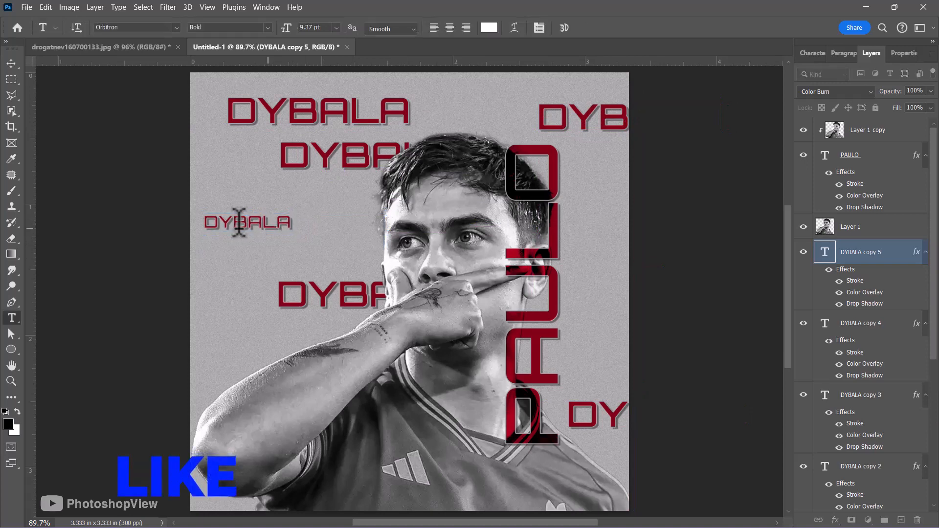
pyautogui.moveTo(245, 236); pyautogui.dragTo(311, 211)
pyautogui.moveTo(313, 212); pyautogui.dragTo(218, 337)
pyautogui.moveTo(220, 337); pyautogui.dragTo(316, 332)
pyautogui.moveTo(316, 332); pyautogui.dragTo(596, 260)
# Shrink another DYBALA copy to about 6.68 pt and scatter duplicates into the gaps around the larger words.
pyautogui.hotkey('ctrl', 't')
pyautogui.press('Return')
pyautogui.moveTo(595, 259); pyautogui.dragTo(486, 124)
pyautogui.moveTo(486, 124); pyautogui.dragTo(452, 109)
pyautogui.moveTo(452, 109); pyautogui.dragTo(237, 161)
pyautogui.moveTo(238, 161); pyautogui.dragTo(268, 193)
pyautogui.moveTo(348, 221); pyautogui.dragTo(349, 221)
pyautogui.moveTo(349, 221); pyautogui.dragTo(250, 250)
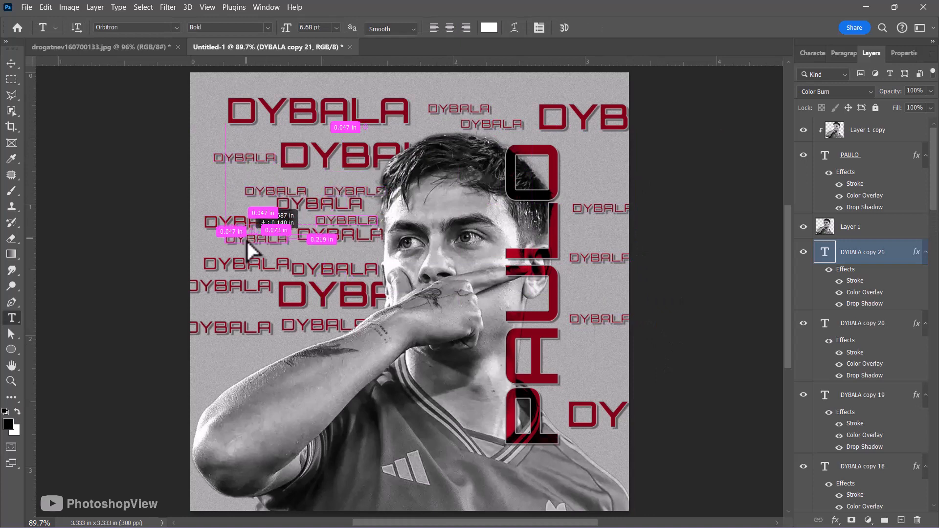
# Place more 9.37 pt DYBALA copies down the poster's right edge, in its upper right corner and along the lower left.
pyautogui.moveTo(264, 285); pyautogui.dragTo(605, 233)
pyautogui.moveTo(603, 234); pyautogui.dragTo(592, 185)
pyautogui.moveTo(589, 190); pyautogui.dragTo(551, 91)
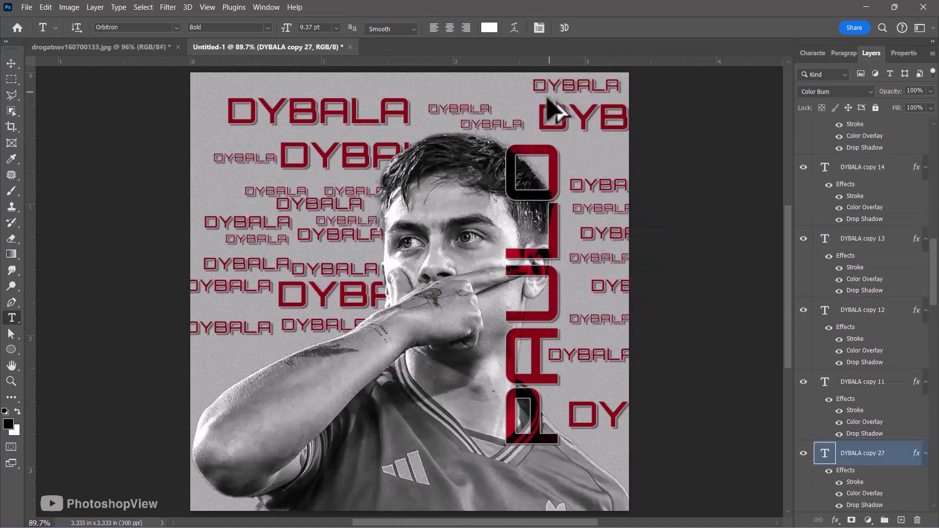
pyautogui.moveTo(270, 370); pyautogui.dragTo(194, 359)
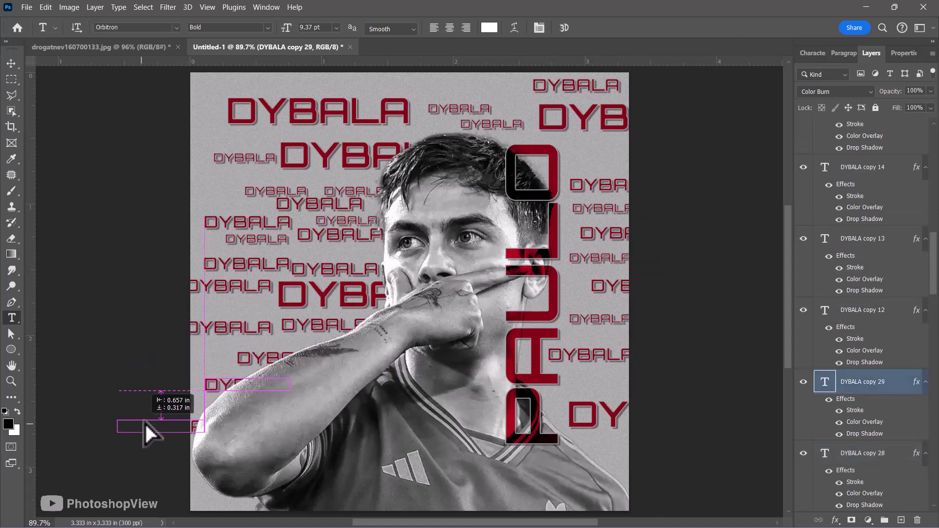
pyautogui.moveTo(145, 421); pyautogui.dragTo(220, 504)
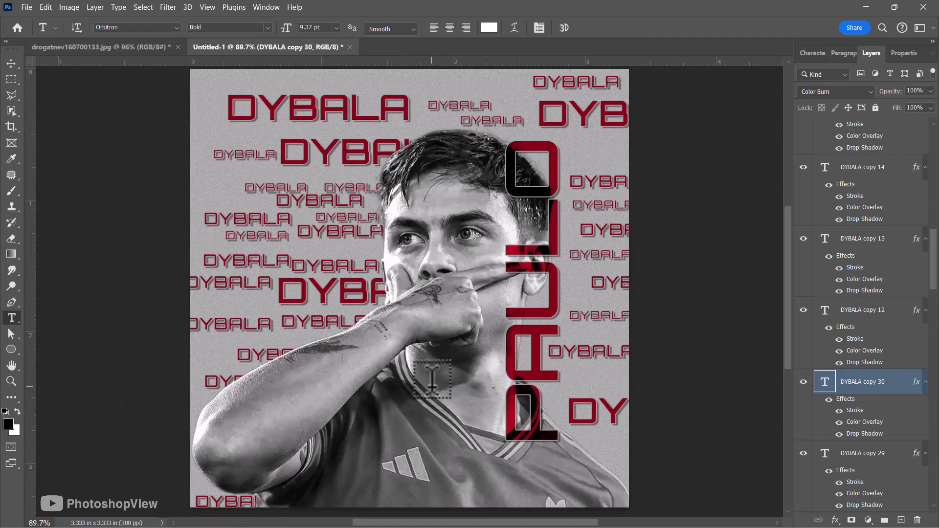
# Group all the DYBALA text layers and convert the group to a smart object.
pyautogui.scroll(1, 432, 382)
pyautogui.scroll(10, 883, 306)
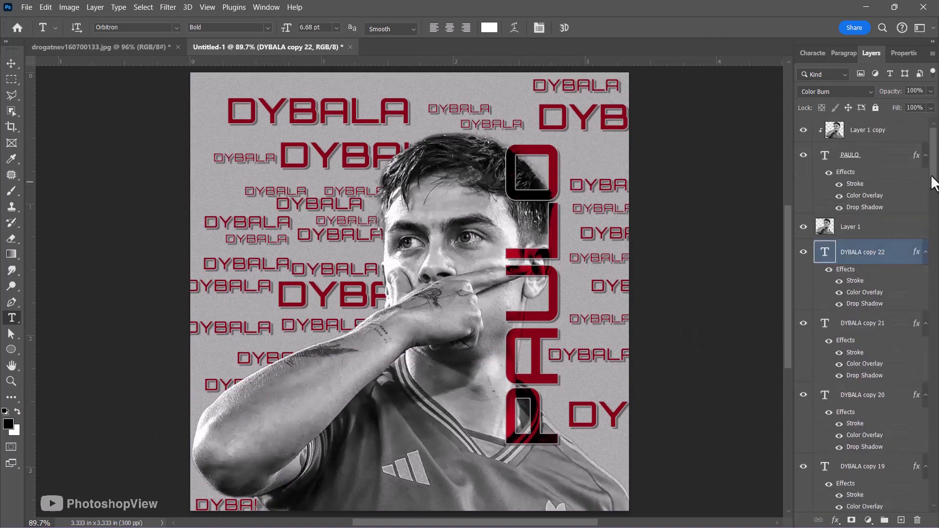
pyautogui.moveTo(933, 183); pyautogui.dragTo(933, 504)
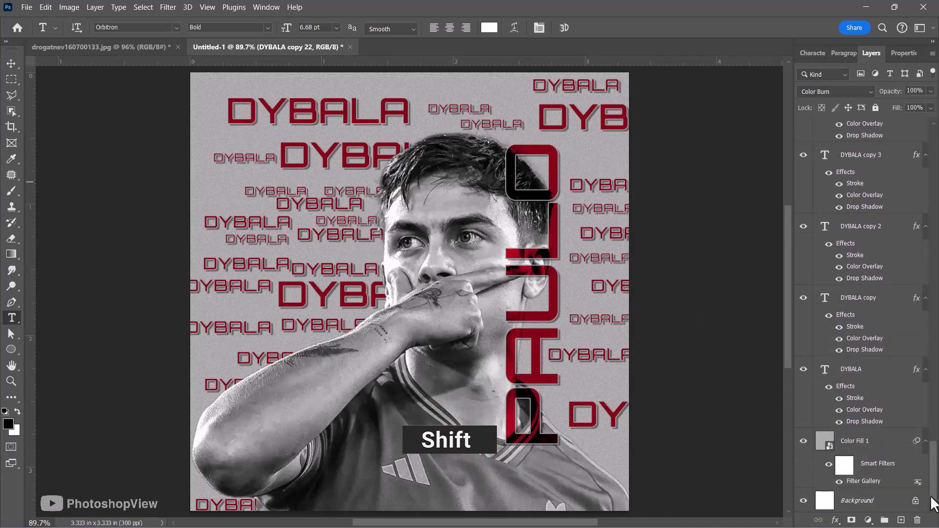
pyautogui.keyDown('shift'); pyautogui.click(874, 375); pyautogui.keyUp('shift')
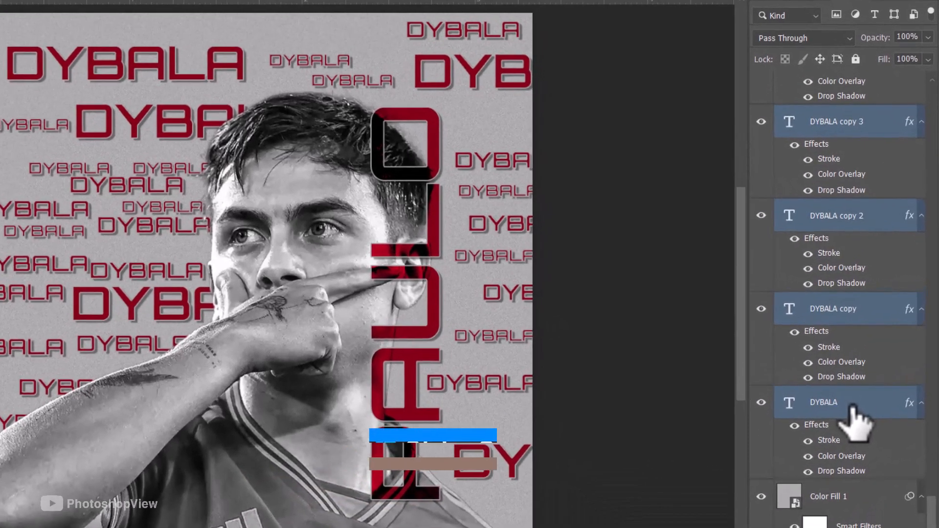
pyautogui.hotkey('ctrl', 'g')
pyautogui.rightClick(831, 252)
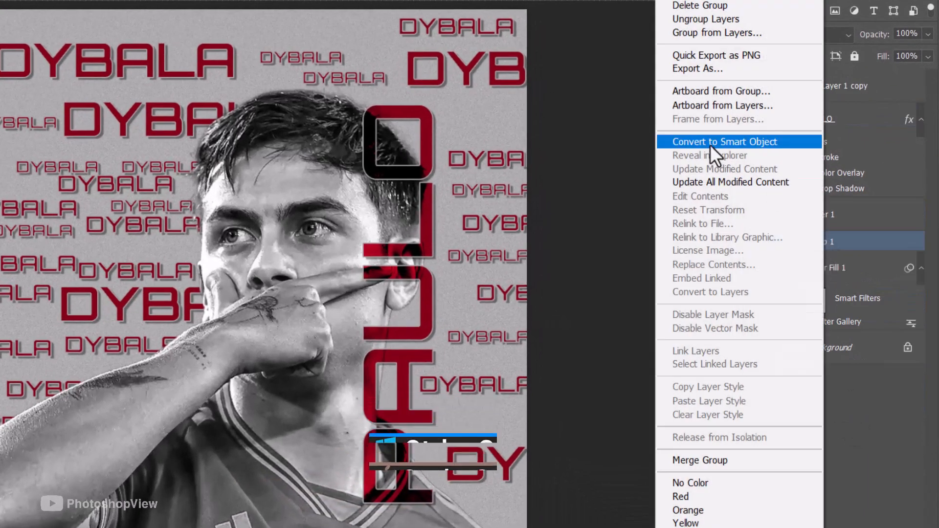
pyautogui.click(709, 143)
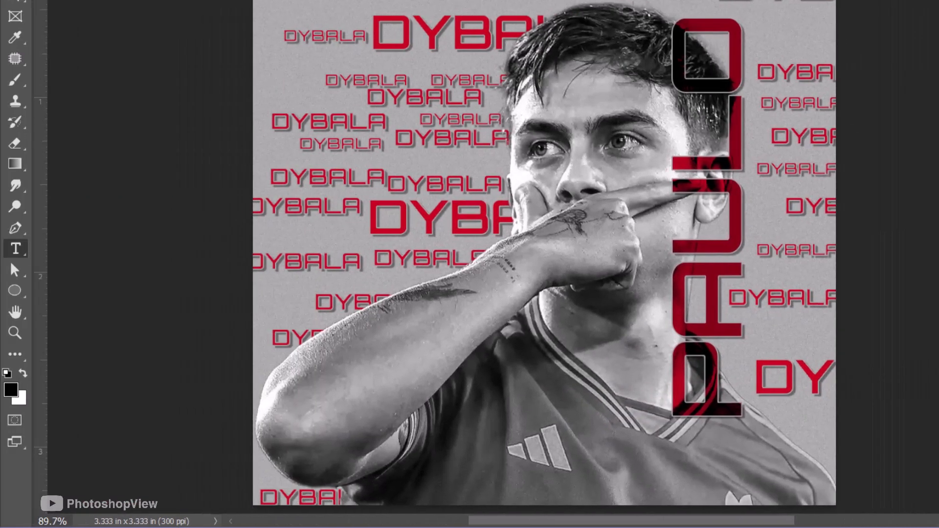
# Add a layer mask to Group 1 and fade the DYBALA words outward from the face with a reversed radial black-and-white gradient.
pyautogui.click(16, 164)
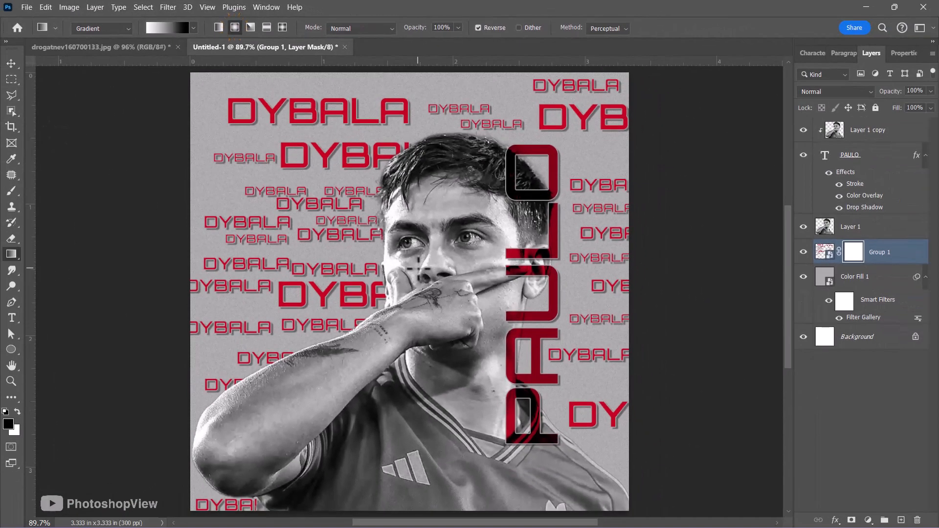
pyautogui.moveTo(476, 357); pyautogui.dragTo(538, 374)
pyautogui.moveTo(471, 282); pyautogui.dragTo(662, 344)
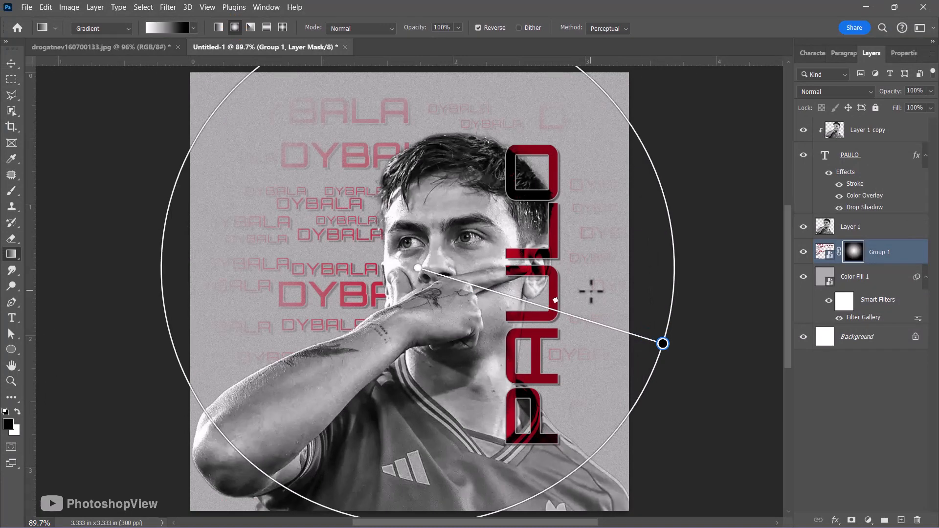
# Set the blend mode of Group 1 to Soft Light.
pyautogui.press('v')
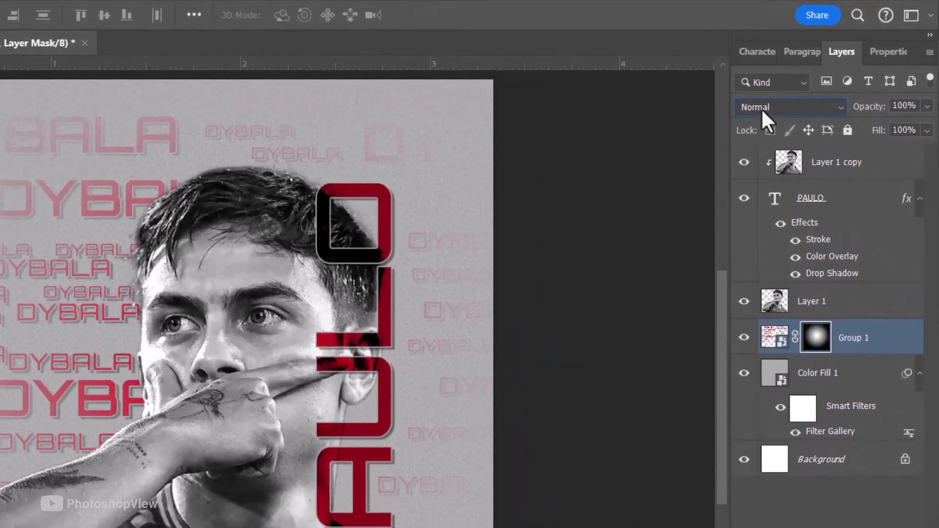
pyautogui.click(817, 92)
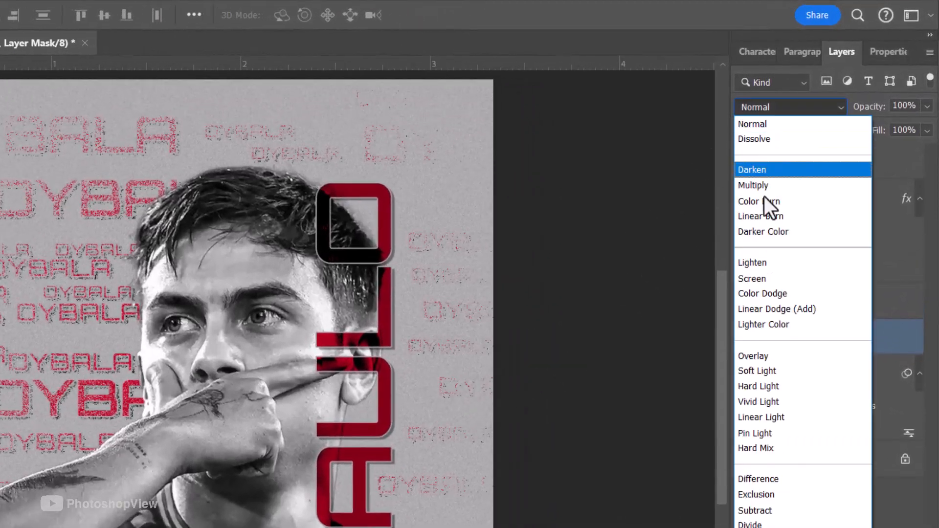
pyautogui.click(779, 370)
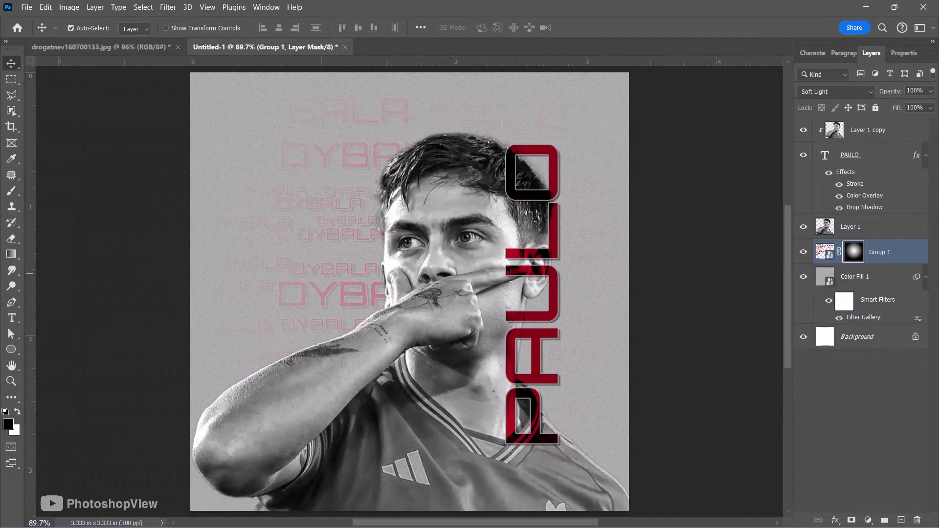
# Add a layer mask to Layer 1 and choose a rough splatter-shaped brush for painting on it.
pyautogui.click(869, 230)
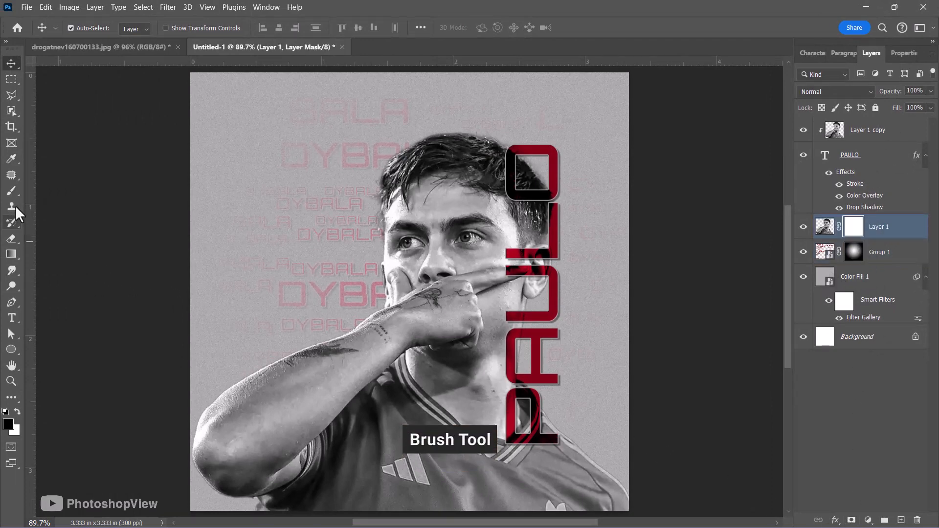
pyautogui.click(12, 191)
pyautogui.rightClick(351, 263)
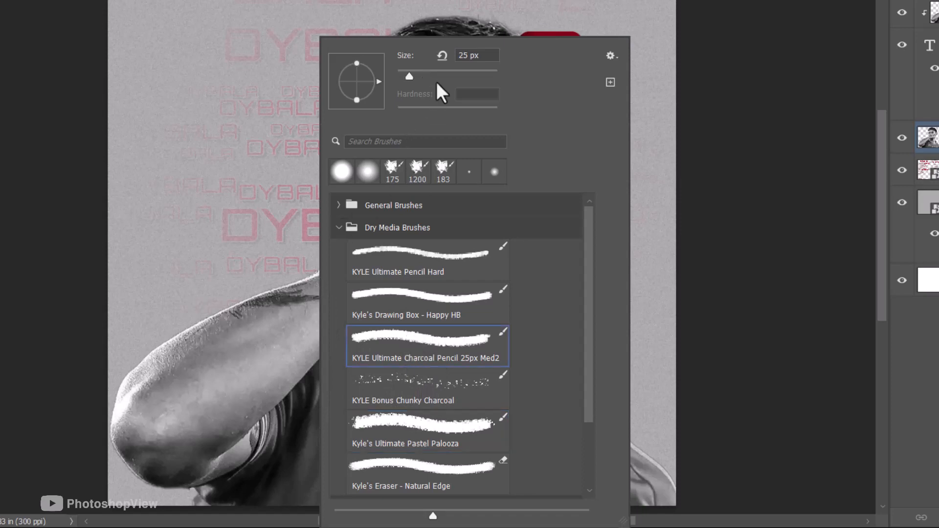
pyautogui.press('Return')
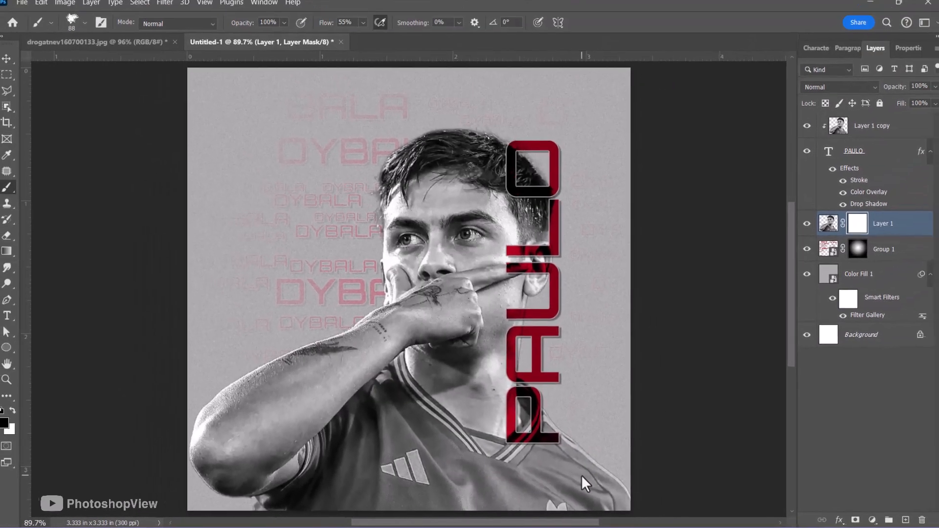
# Enlarge the brush to 150 px and paint black on Layer 1's mask along the bottom edge of the shirt.
pyautogui.press(']')
pyautogui.press(']')
pyautogui.press(']')
pyautogui.press(']')
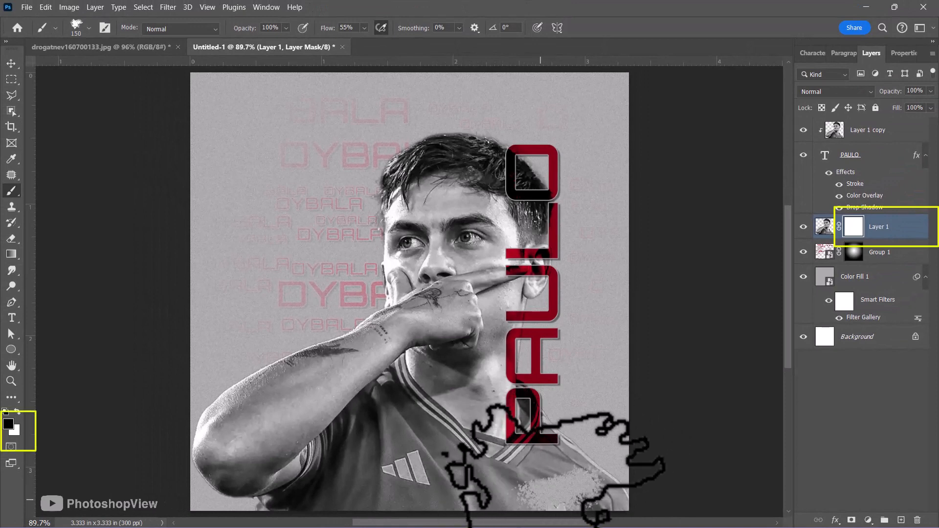
pyautogui.moveTo(617, 500)
pyautogui.mouseDown()
pyautogui.moveTo(582, 494)
pyautogui.moveTo(244, 522)
pyautogui.mouseUp()
# Enlarge the splatter brush to 300 px and hide more of the shirt's lower edge with a ragged outline on Layer 1's mask.
pyautogui.press(']')
pyautogui.press(']')
pyautogui.press(']')
pyautogui.press(']')
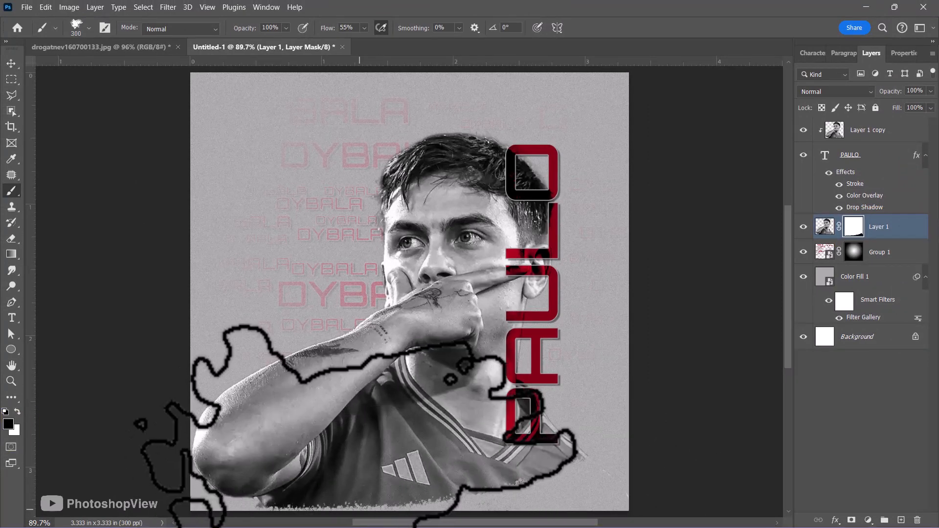
pyautogui.scroll(-1, 360, 440)
pyautogui.scroll(-2, 362, 426)
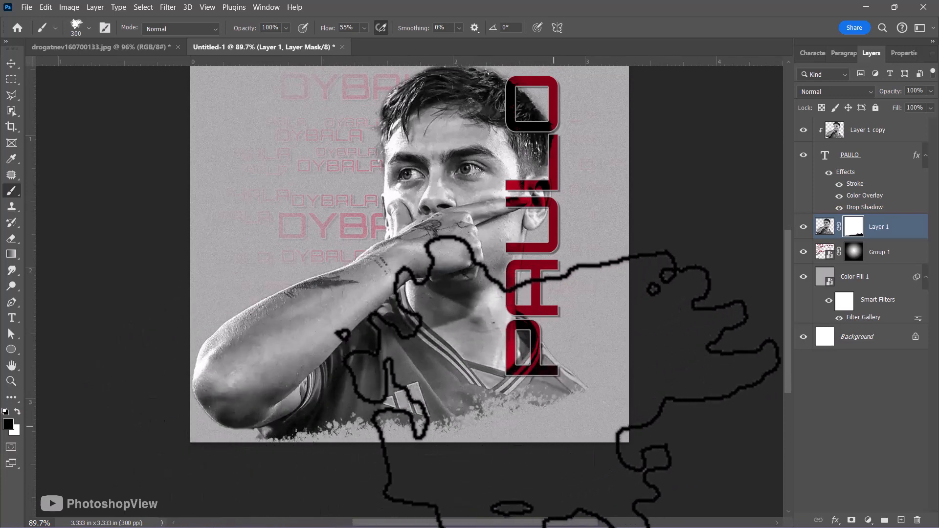
pyautogui.scroll(3, 587, 372)
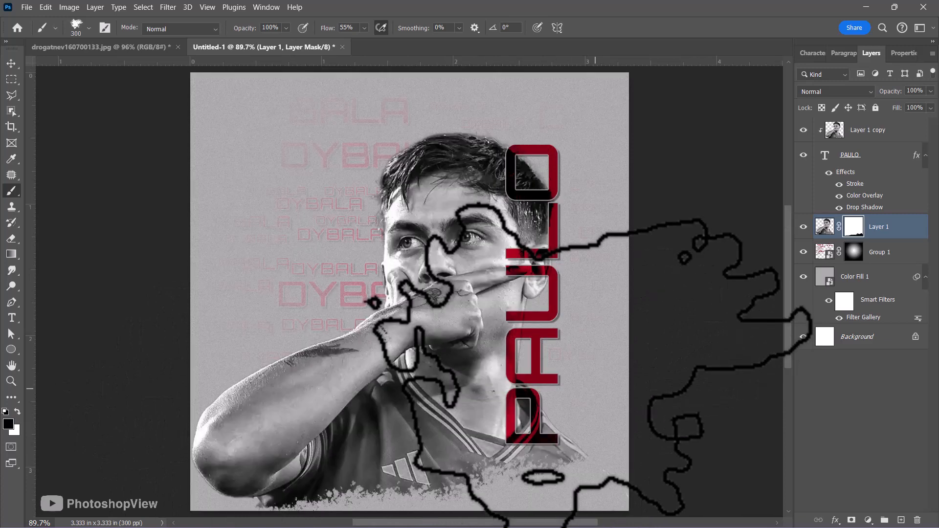
# Reduce the splatter brush to 125 px and mask out the player's shoulder beyond the lower end of the PAULO text.
pyautogui.press('[')
pyautogui.press('[')
pyautogui.press('[')
pyautogui.press('[')
pyautogui.press('[')
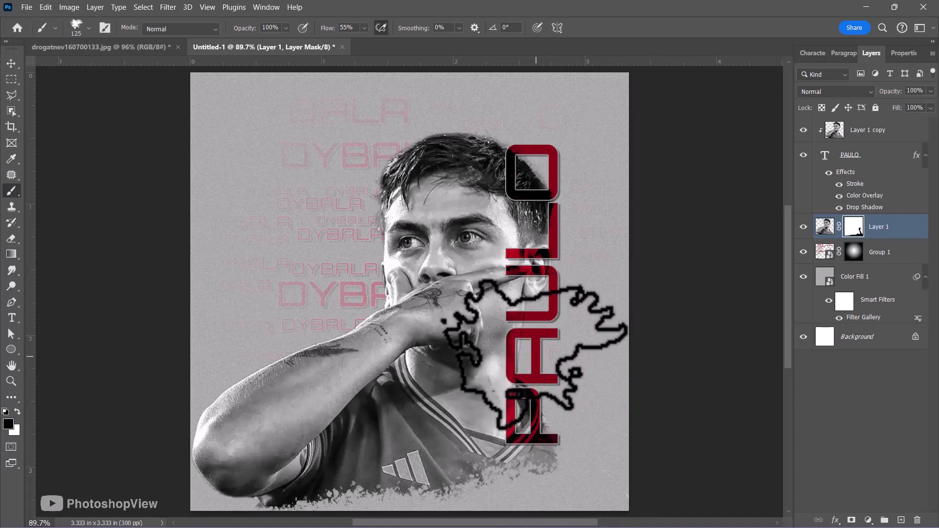
# Switch to a 125 px round brush and mask out the edge of the player's head beyond the PAULO text.
pyautogui.rightClick(535, 344)
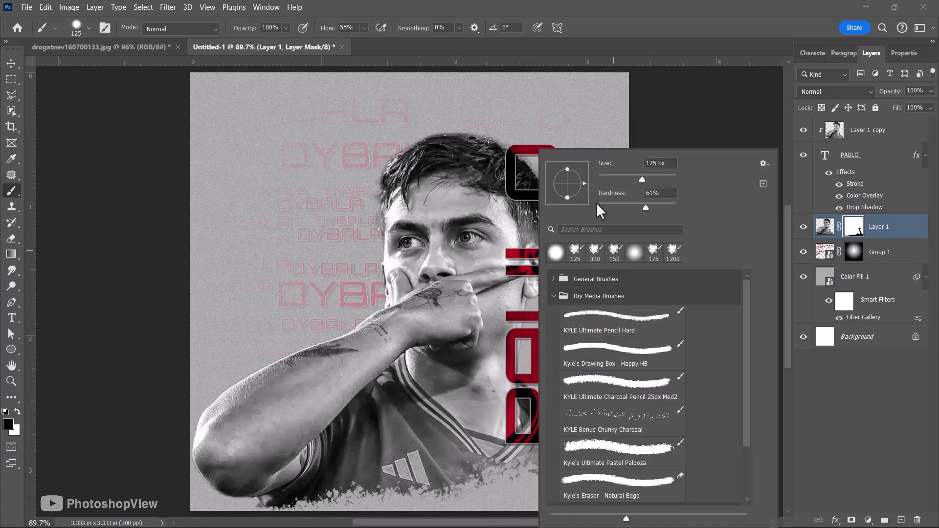
pyautogui.click(589, 4)
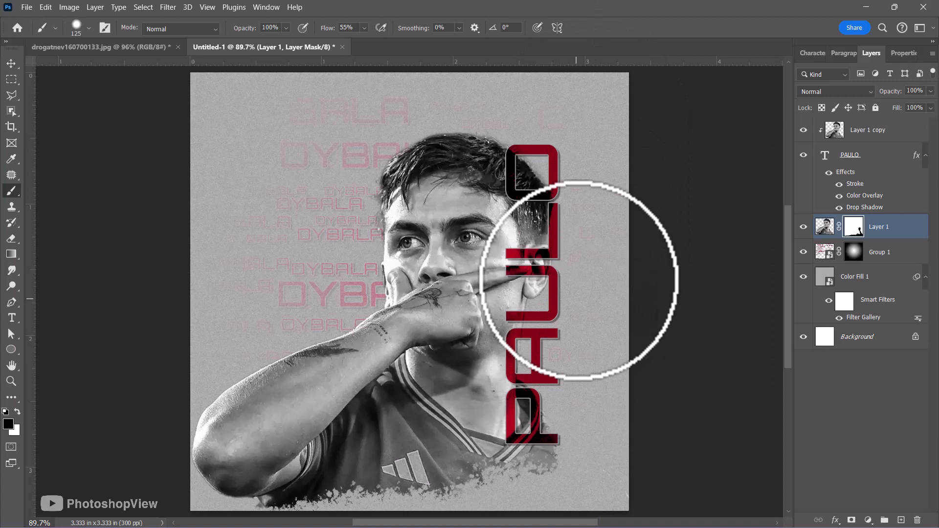
pyautogui.moveTo(546, 160); pyautogui.dragTo(535, 169)
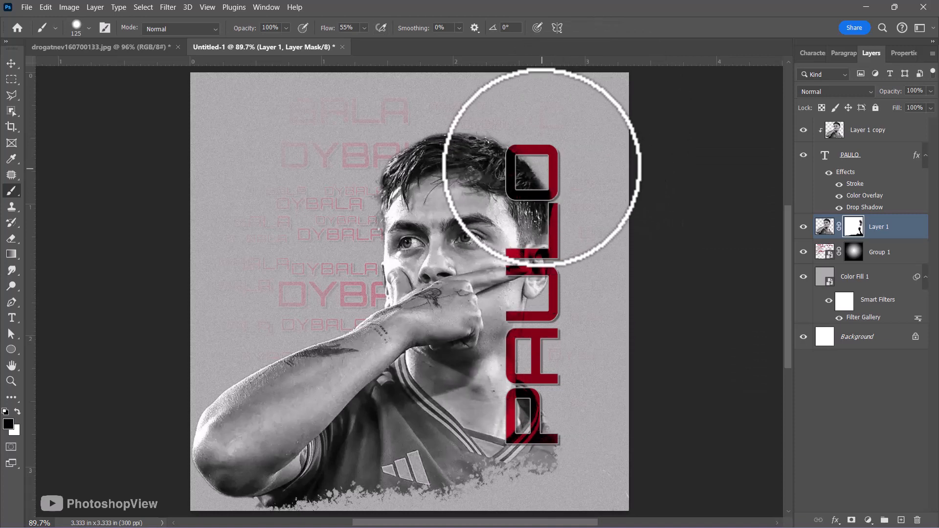
# Reduce the round brush to 70 px and mask out the hair inside the O of PAULO.
pyautogui.press('[')
pyautogui.press('[')
pyautogui.press('[')
pyautogui.press('[')
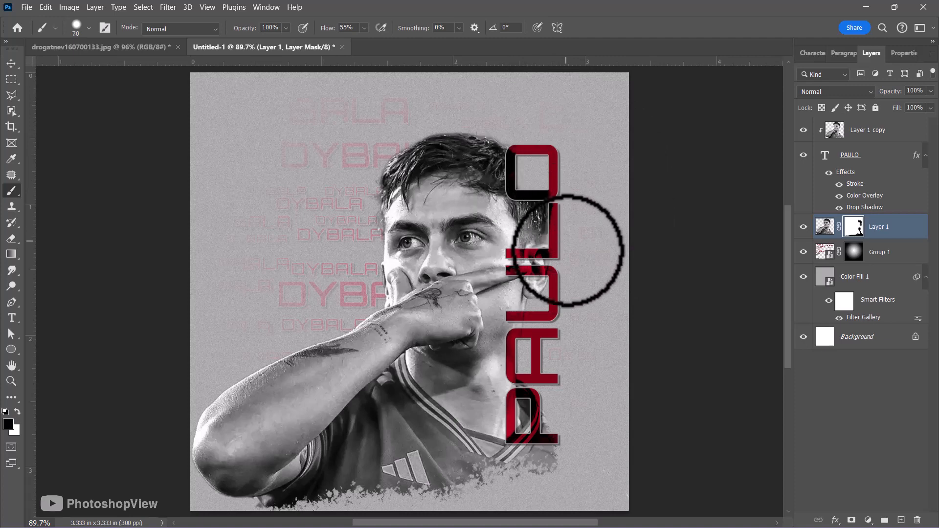
# Shift the PAULO text inward over the player's face and mask out the head, ear and shoulder beyond it on Layer 1's mask.
pyautogui.press('v')
pyautogui.moveTo(557, 309); pyautogui.dragTo(539, 305)
pyautogui.click(854, 227)
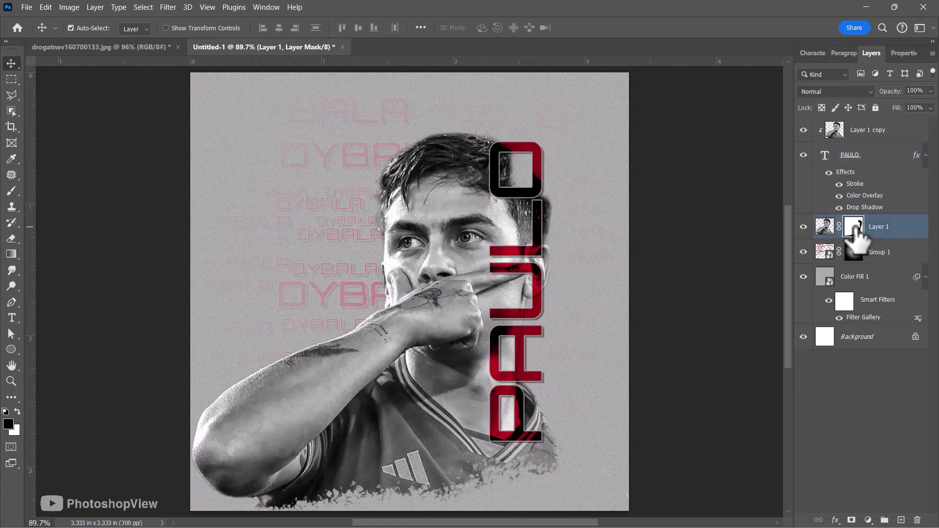
pyautogui.press('b')
pyautogui.click(510, 176)
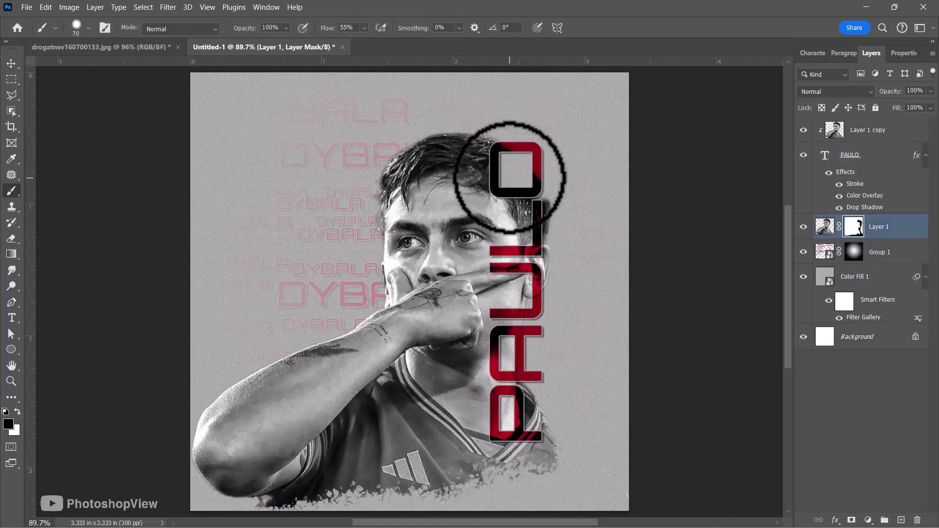
pyautogui.moveTo(556, 204)
pyautogui.mouseDown()
pyautogui.moveTo(544, 318)
pyautogui.moveTo(509, 365)
pyautogui.moveTo(531, 379)
pyautogui.moveTo(570, 459)
pyautogui.mouseUp()
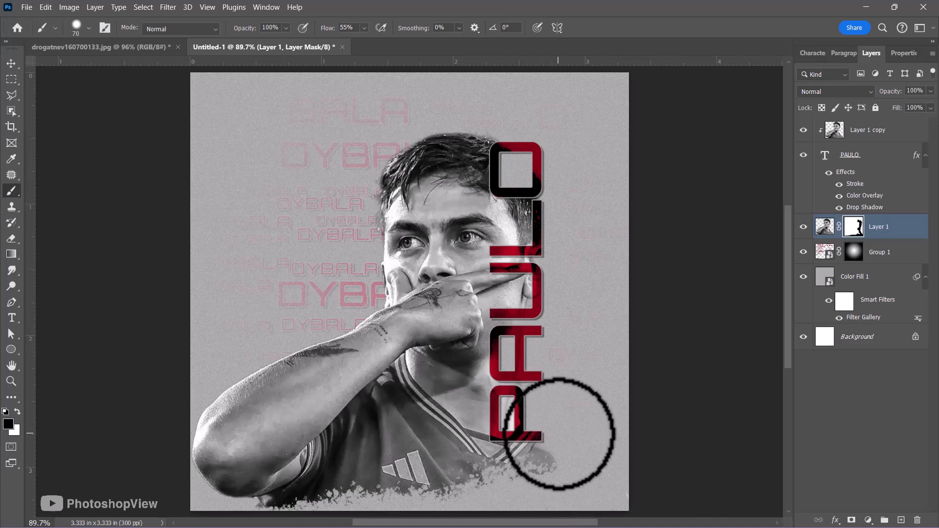
# Enlarge Layer 1, the PAULO text and Layer 1 copy together with Free Transform and reposition them on the poster.
pyautogui.click(884, 229)
pyautogui.keyDown('ctrl'); pyautogui.click(878, 154); pyautogui.keyUp('ctrl')
pyautogui.keyDown('ctrl'); pyautogui.click(876, 132); pyautogui.keyUp('ctrl')
pyautogui.hotkey('ctrl', 't')
pyautogui.moveTo(633, 321); pyautogui.dragTo(678, 322)
pyautogui.moveTo(478, 328)
pyautogui.mouseDown()
pyautogui.moveTo(479, 312)
pyautogui.moveTo(494, 315)
pyautogui.mouseUp()
pyautogui.press('Return')
pyautogui.press('b')
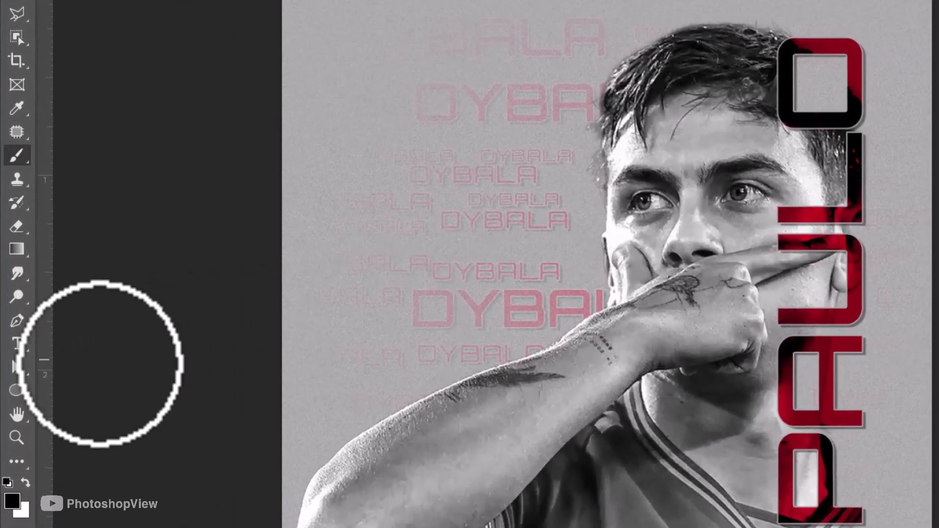
# Draw a rectangle about 0.82 in by 0.25 in across the player's eye and the grey background, with a red fill.
pyautogui.click(16, 390)
pyautogui.click(81, 390)
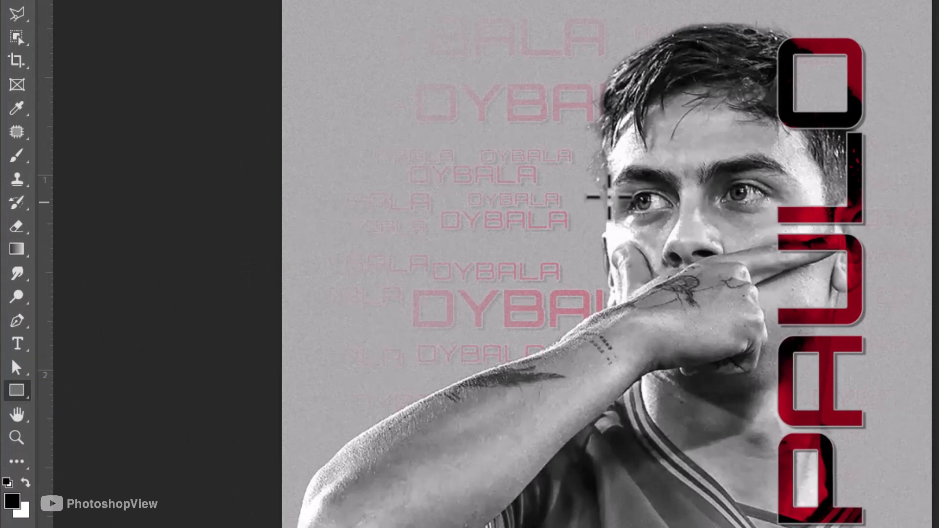
pyautogui.moveTo(523, 178); pyautogui.dragTo(633, 229)
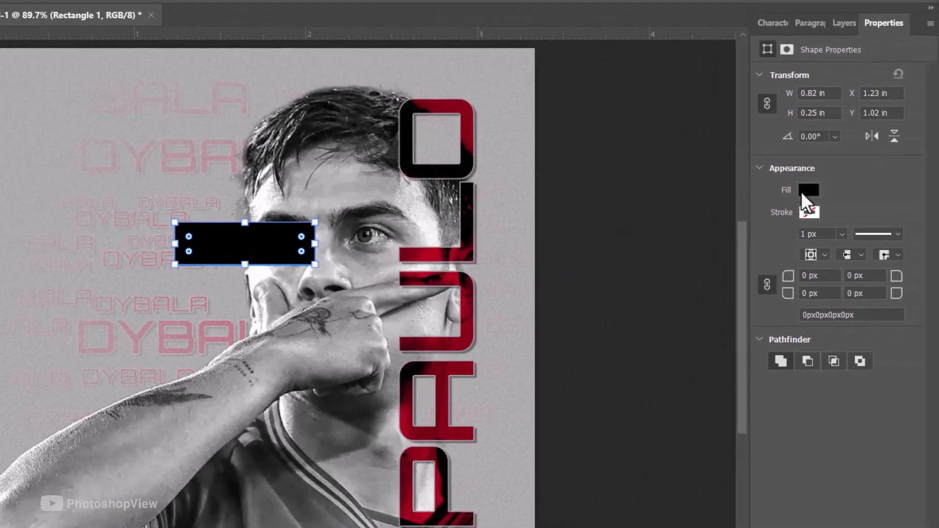
pyautogui.click(806, 191)
pyautogui.click(720, 274)
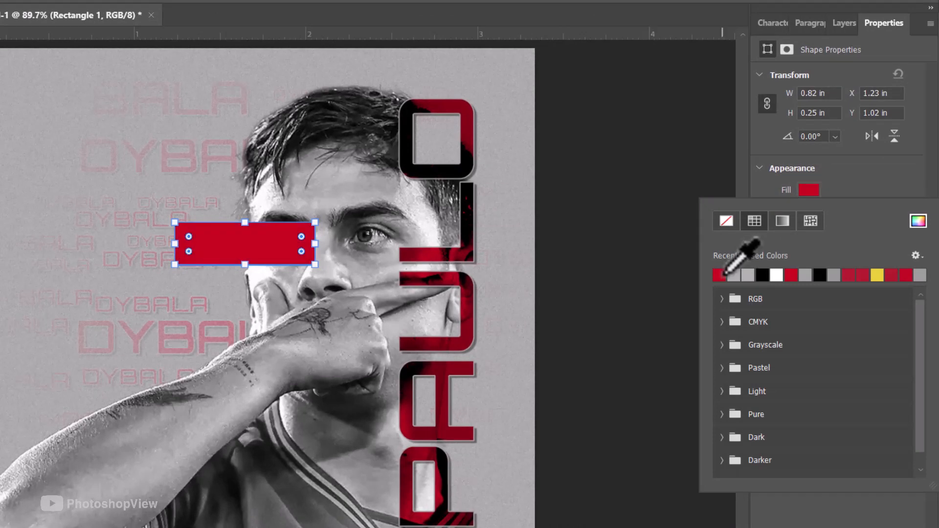
# Set the red rectangle layer's blend mode to Multiply.
pyautogui.click(846, 22)
pyautogui.click(847, 23)
pyautogui.click(826, 73)
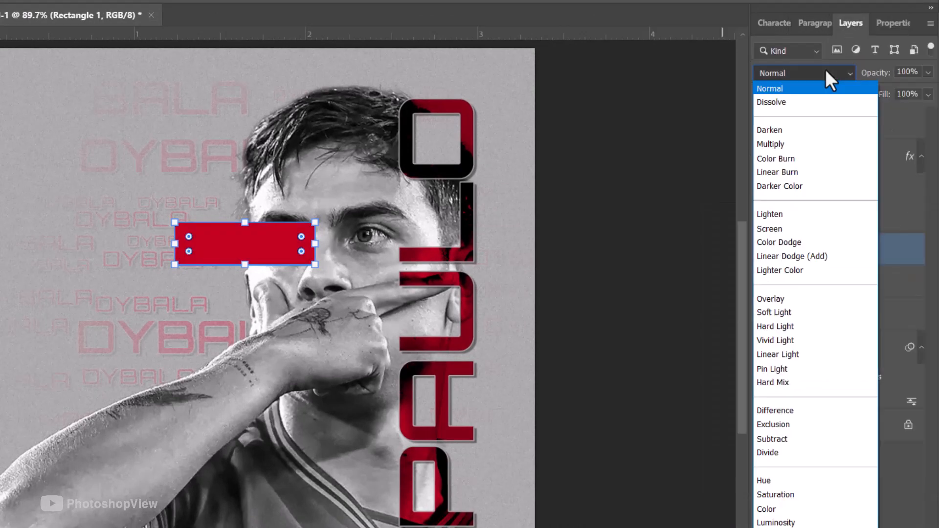
pyautogui.click(777, 144)
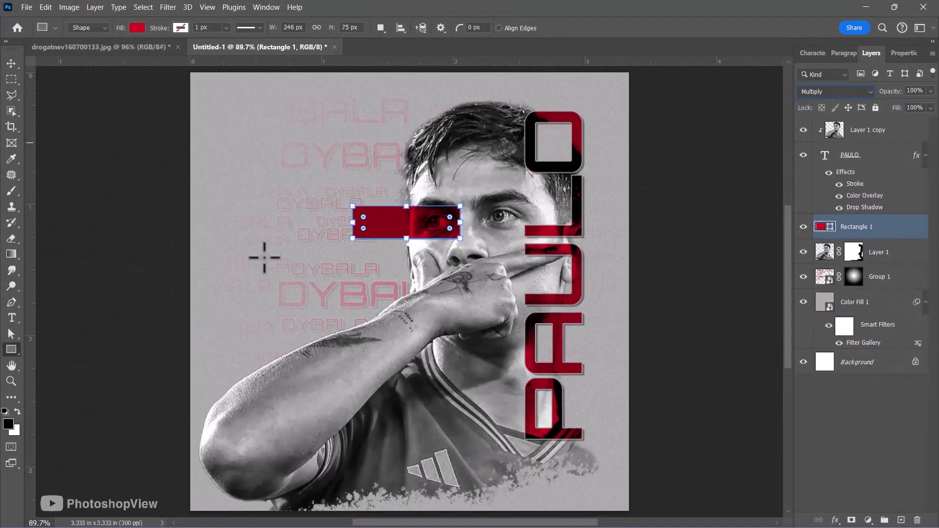
# Add the text 21 in Orbitron Bold at 35 pt on the background beside the player's head.
pyautogui.click(11, 318)
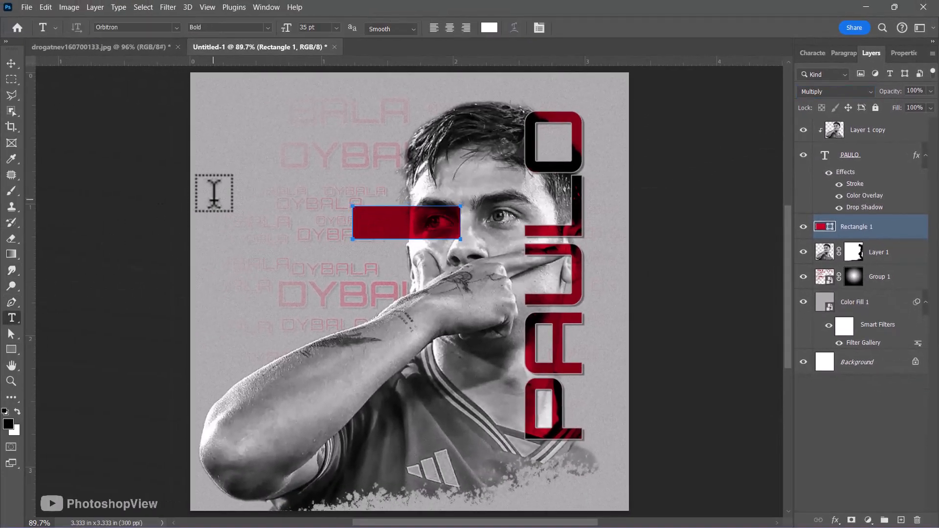
pyautogui.click(214, 191)
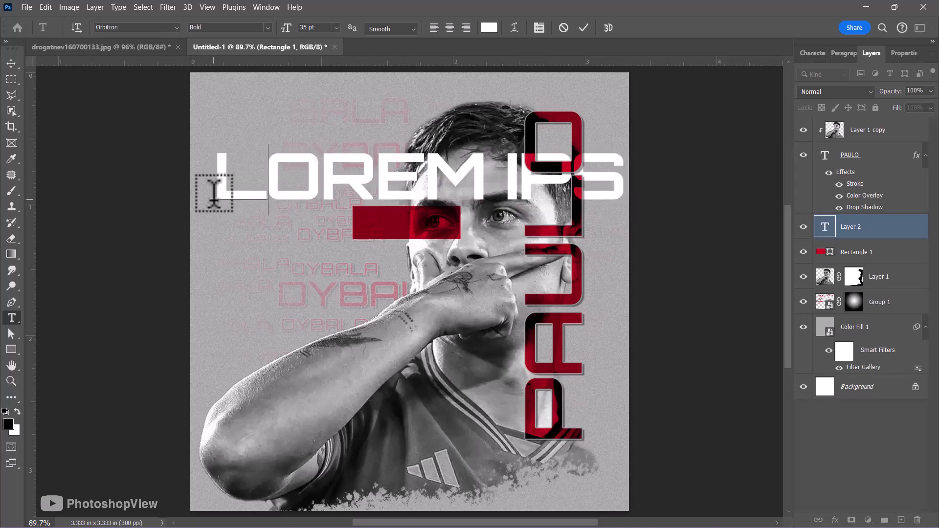
pyautogui.write('21')
pyautogui.hotkey('ctrl', 'Return')
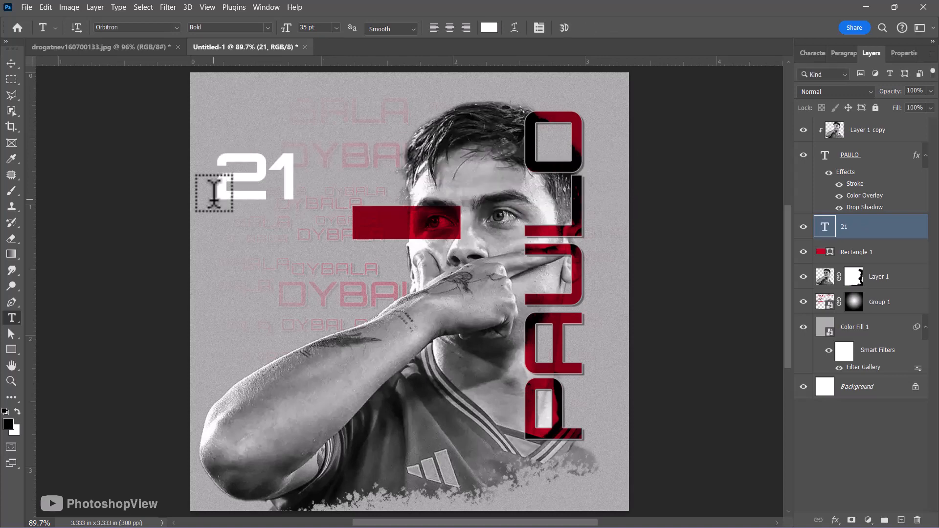
# Change the colour of the 21 text to orange ff8a00.
pyautogui.click(493, 29)
pyautogui.click(782, 239)
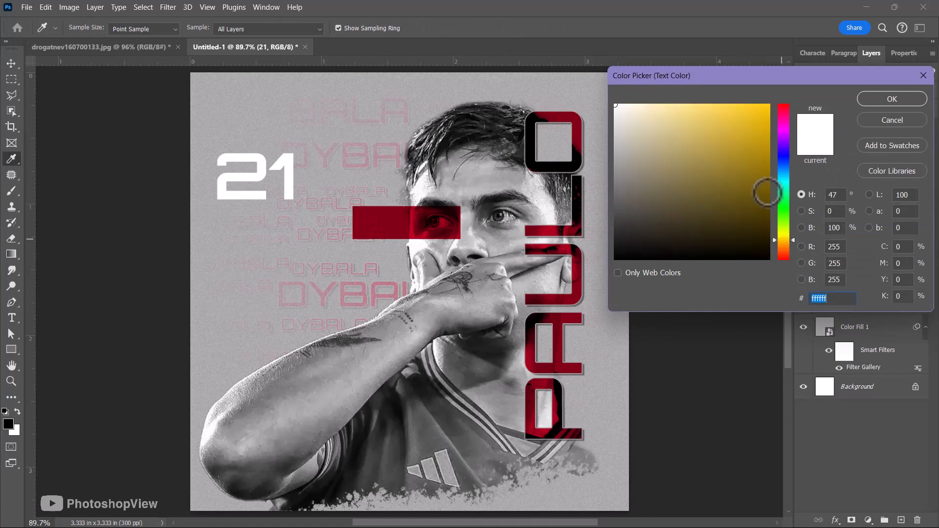
pyautogui.moveTo(768, 193); pyautogui.dragTo(768, 105)
pyautogui.moveTo(785, 242); pyautogui.dragTo(783, 245)
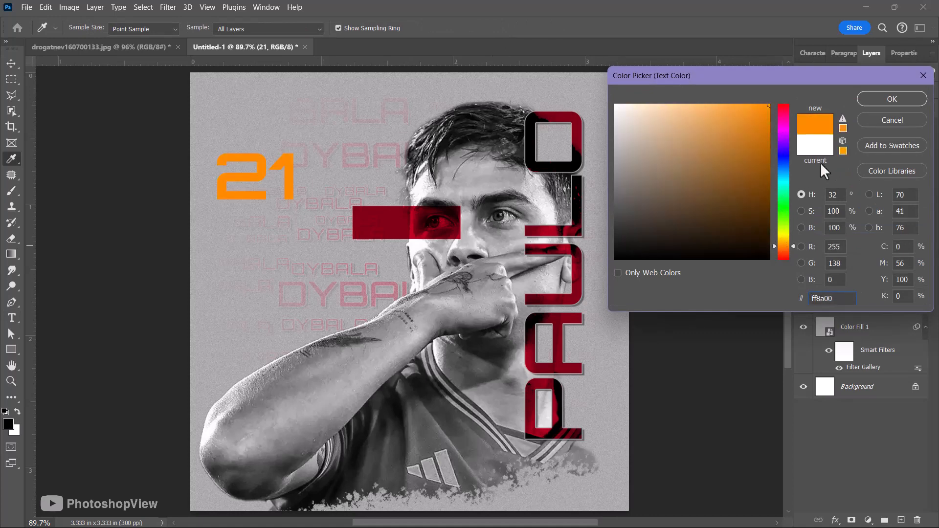
pyautogui.click(878, 100)
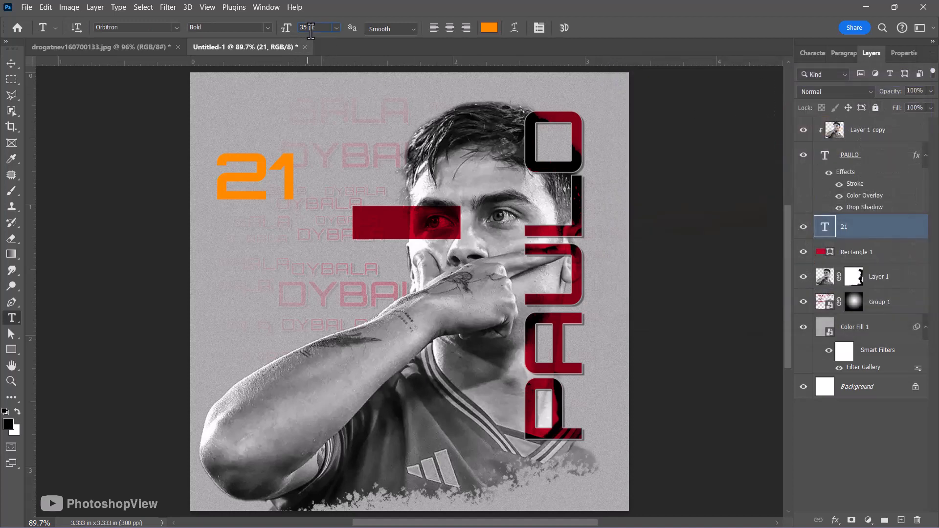
# Reduce the 21 text to 20 pt and move it onto the outer end of the red rectangle.
pyautogui.write('21')
pyautogui.press('Return')
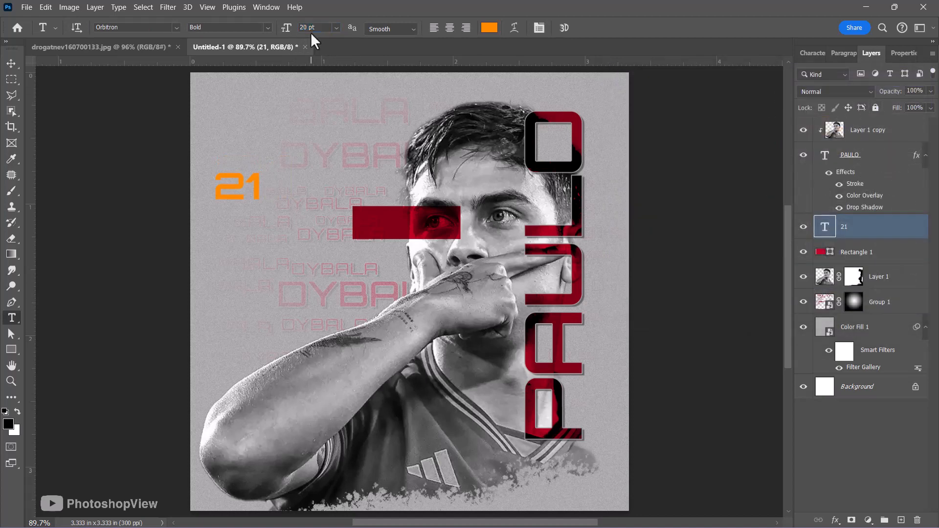
pyautogui.moveTo(241, 188); pyautogui.dragTo(376, 224)
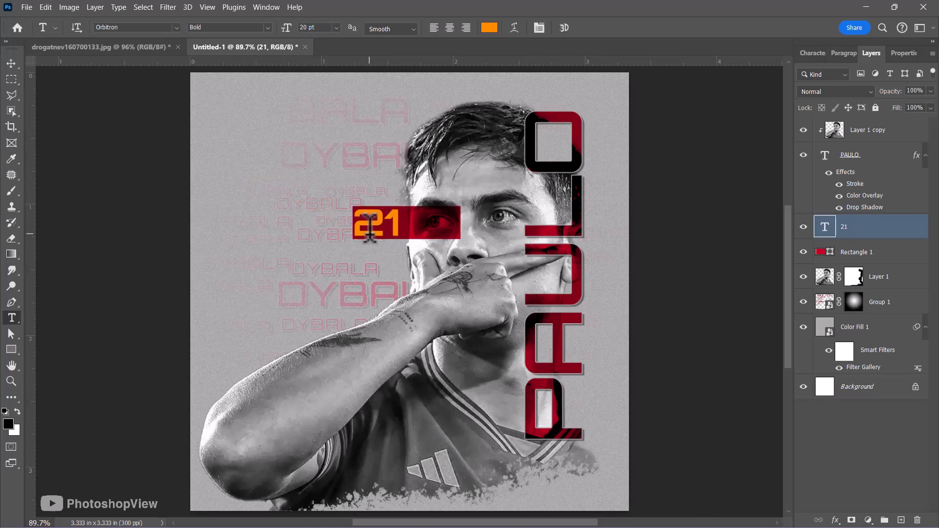
# Set the 21 text layer's blend mode to Screen.
pyautogui.press('v')
pyautogui.click(831, 91)
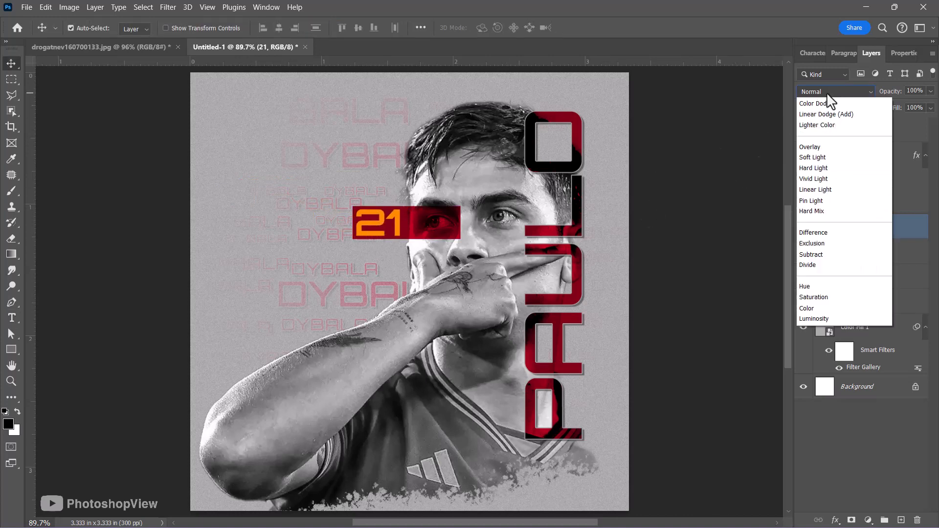
pyautogui.click(829, 207)
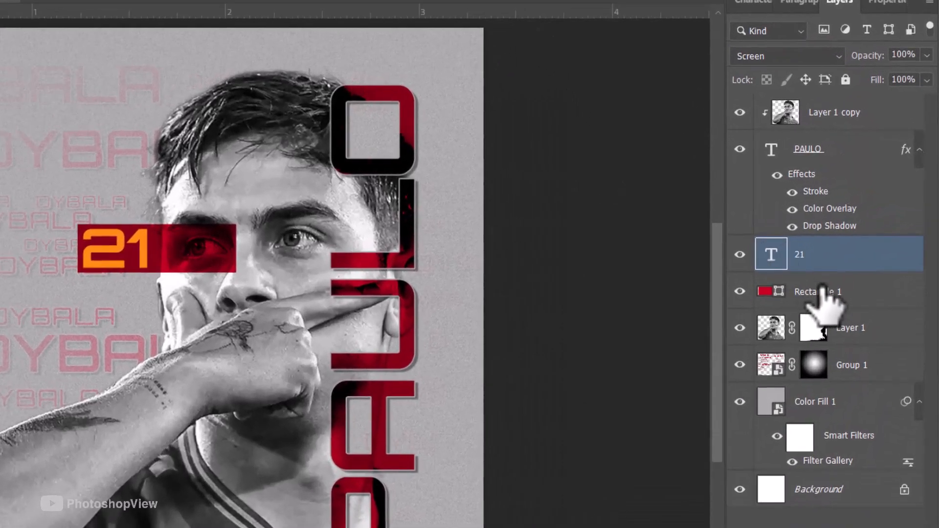
# Duplicate the red rectangle and reshape the copy into a thin 370 by 5 px line from the poster's edge to the 21 block.
pyautogui.click(832, 282)
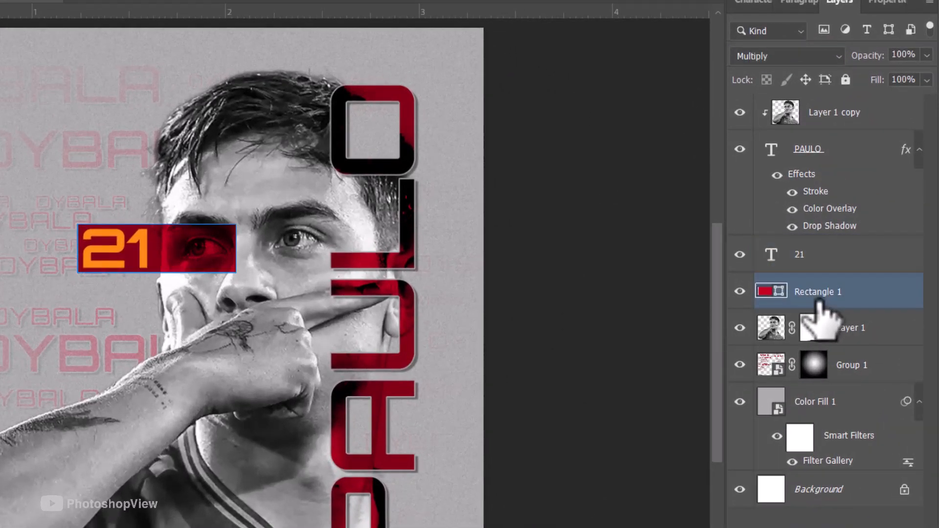
pyautogui.hotkey('ctrl', 'j')
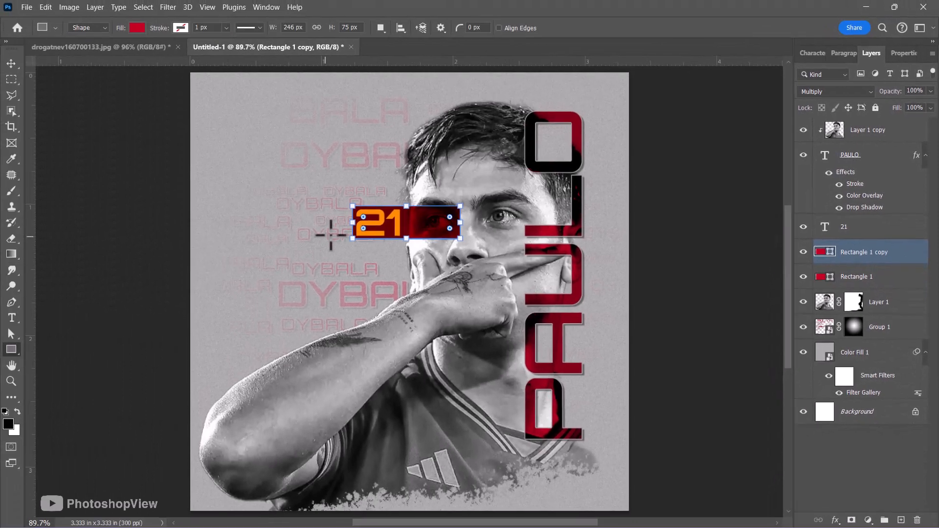
pyautogui.moveTo(331, 222); pyautogui.dragTo(191, 223)
pyautogui.moveTo(460, 221); pyautogui.dragTo(352, 222)
pyautogui.moveTo(271, 239)
pyautogui.mouseDown()
pyautogui.moveTo(269, 222)
pyautogui.moveTo(275, 237)
pyautogui.mouseUp()
pyautogui.scroll(4, 268, 218)
pyautogui.press('Return')
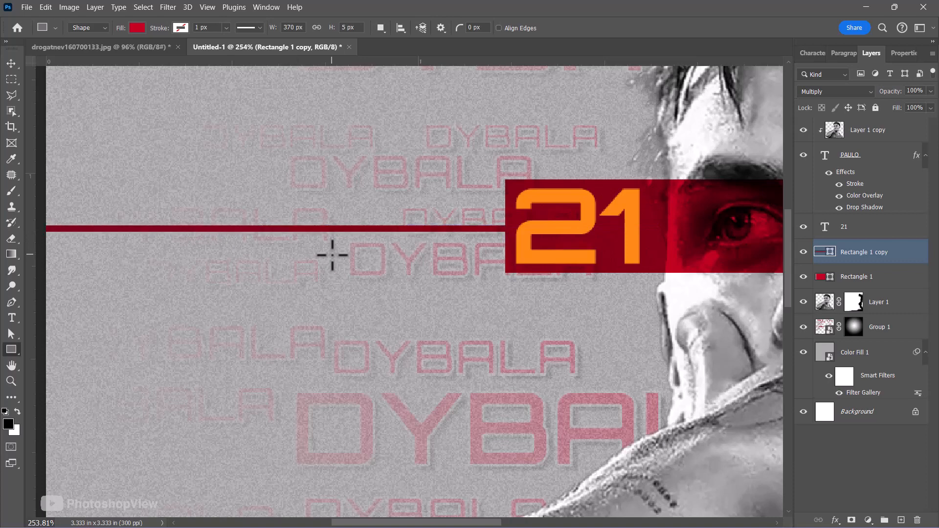
pyautogui.hotkey('ctrl', '0')
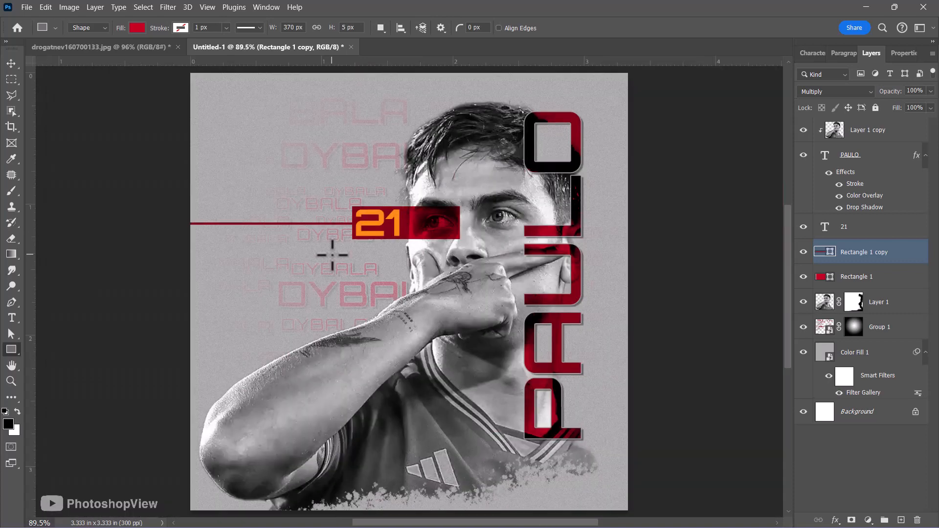
# Add a layer mask to the thin red line and hide its middle section by filling a rectangular selection with black.
pyautogui.press('v')
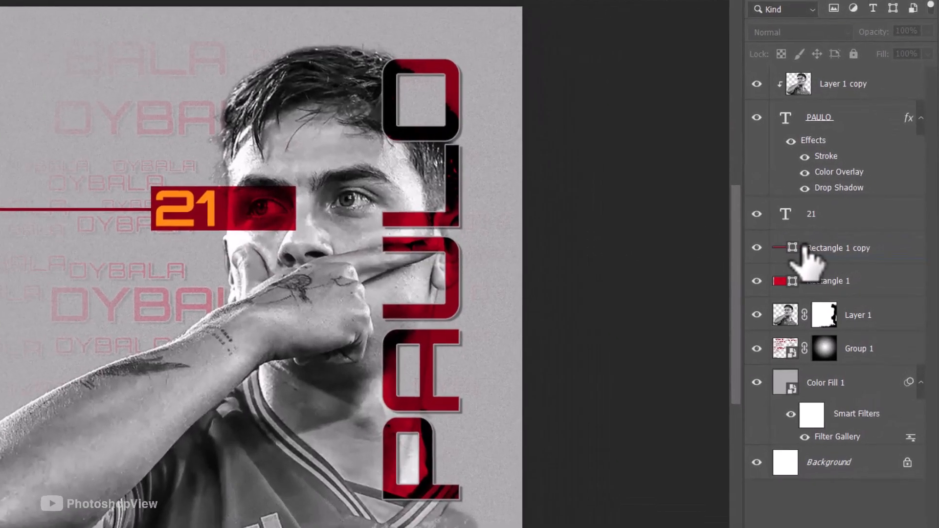
pyautogui.click(853, 252)
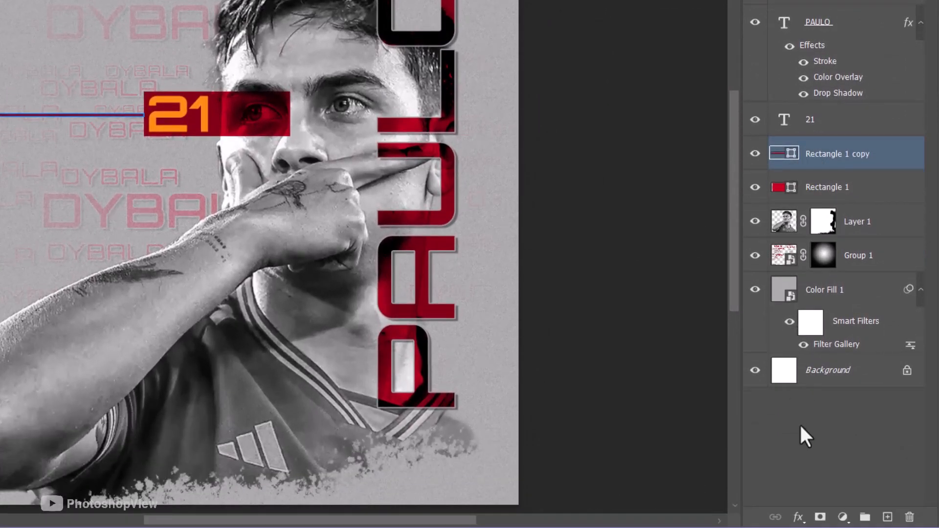
pyautogui.click(820, 517)
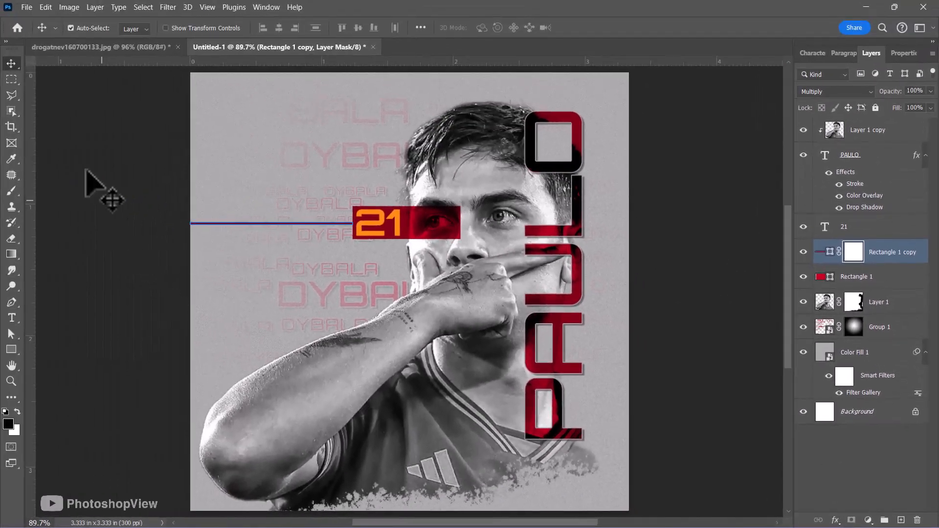
pyautogui.click(12, 80)
pyautogui.moveTo(227, 213); pyautogui.dragTo(336, 234)
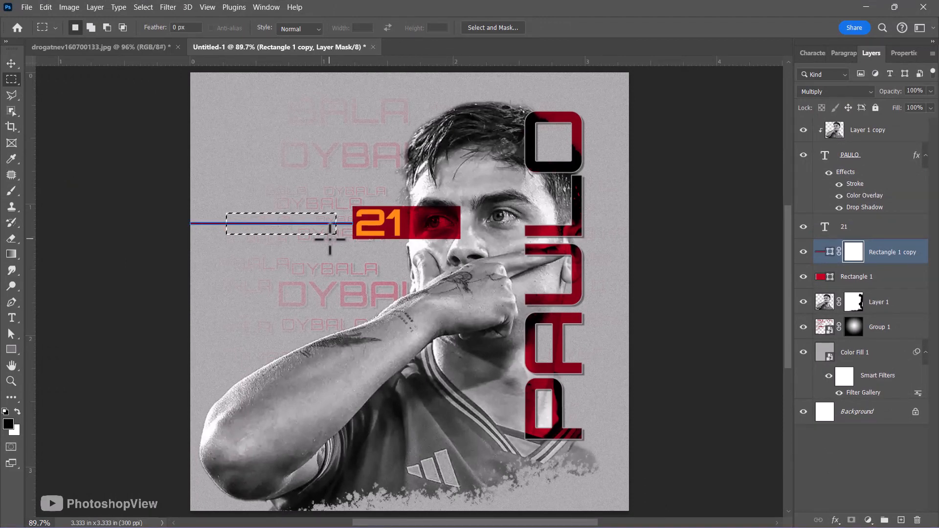
pyautogui.hotkey('alt', 'BackSpace')
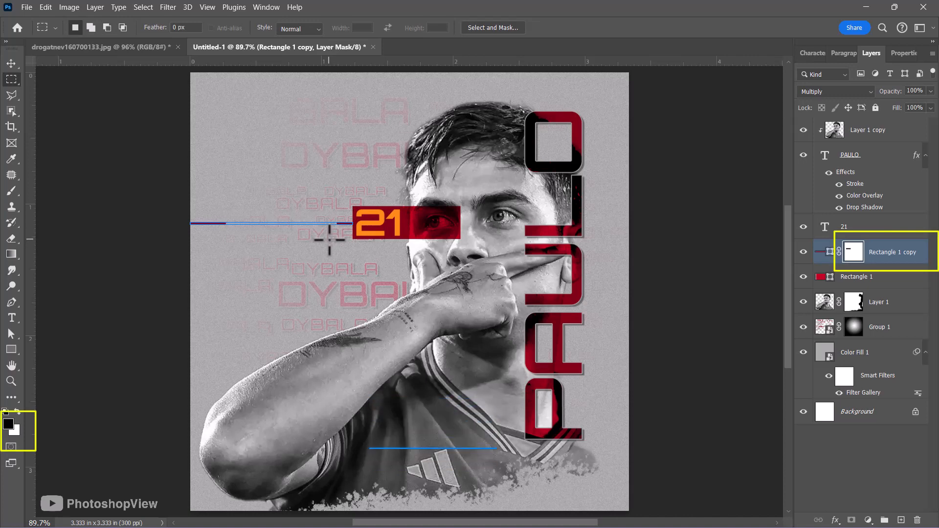
pyautogui.press('v')
pyautogui.click(329, 240)
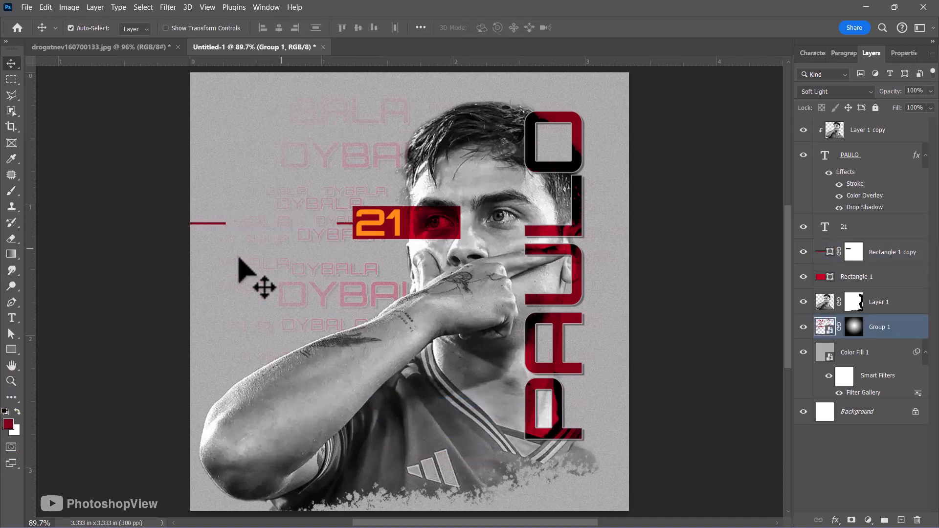
# Add the text Paulo Dybala in ArtBrush Medium at 20 pt, starting at the gap in the red line.
pyautogui.click(12, 318)
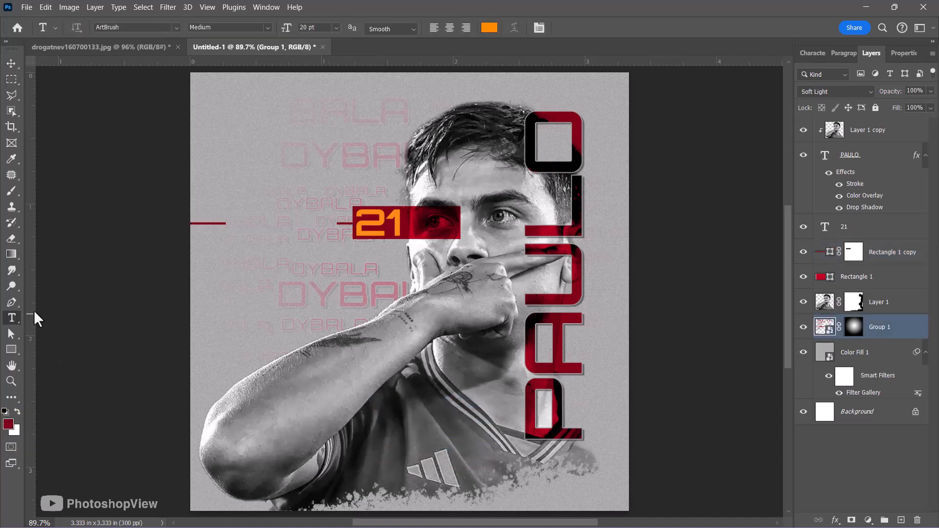
pyautogui.click(236, 217)
pyautogui.write('Paulo Dy')
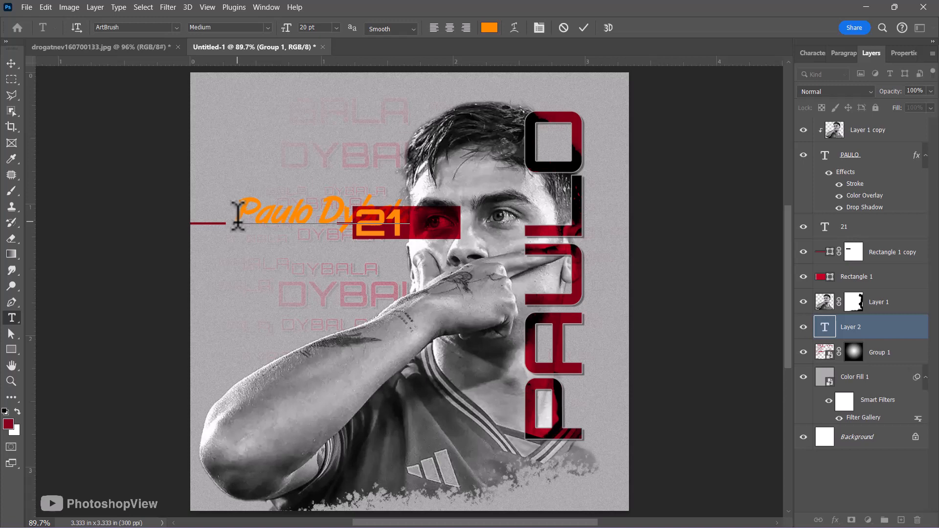
# Recolour the whole Paulo Dybala text dark red 840116, sampled from the vertical PAULO lettering.
pyautogui.hotkey('ctrl', 'a')
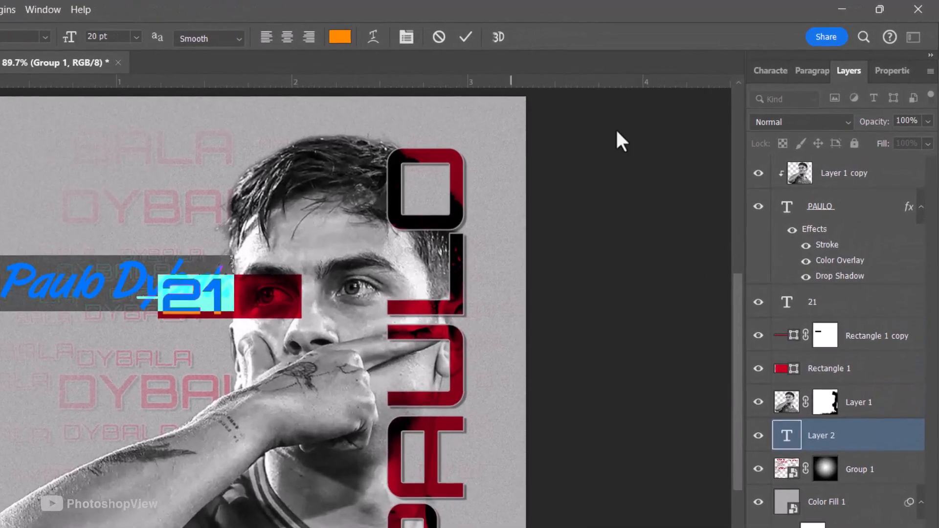
pyautogui.click(771, 74)
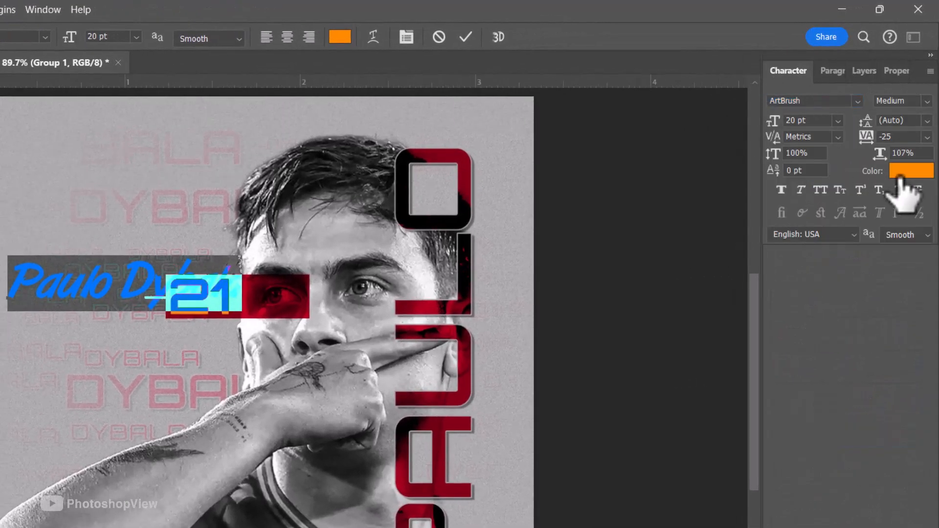
pyautogui.click(903, 174)
pyautogui.click(468, 374)
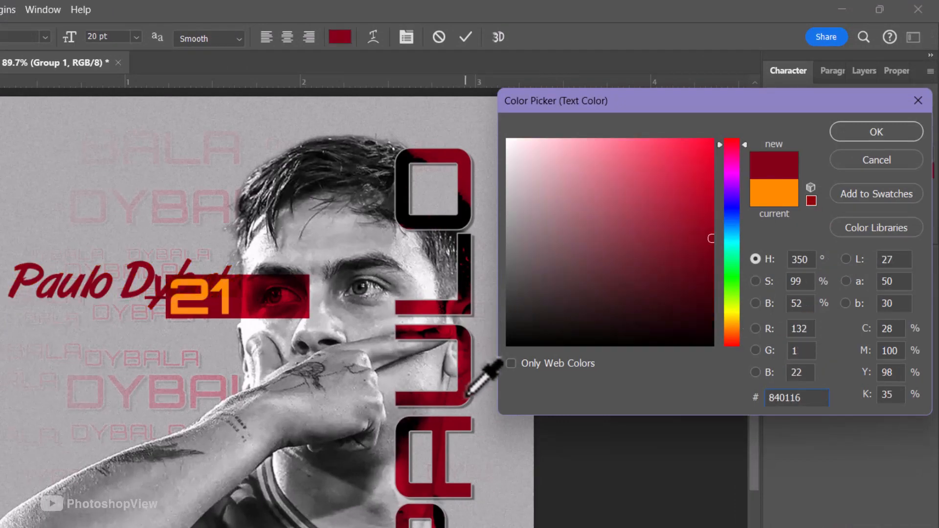
pyautogui.click(861, 133)
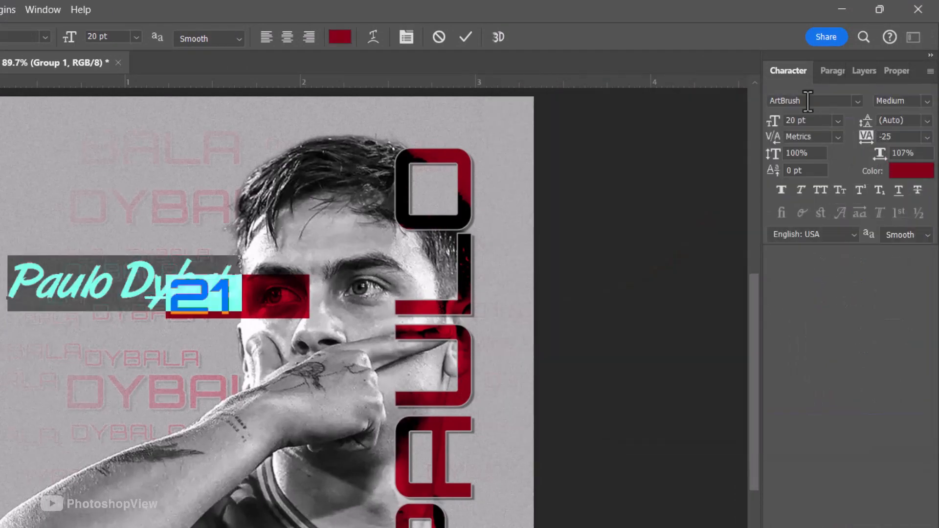
# Change the font of the Paulo Dybala text to Freestyle Script Regular and commit the edit.
pyautogui.write('fee')
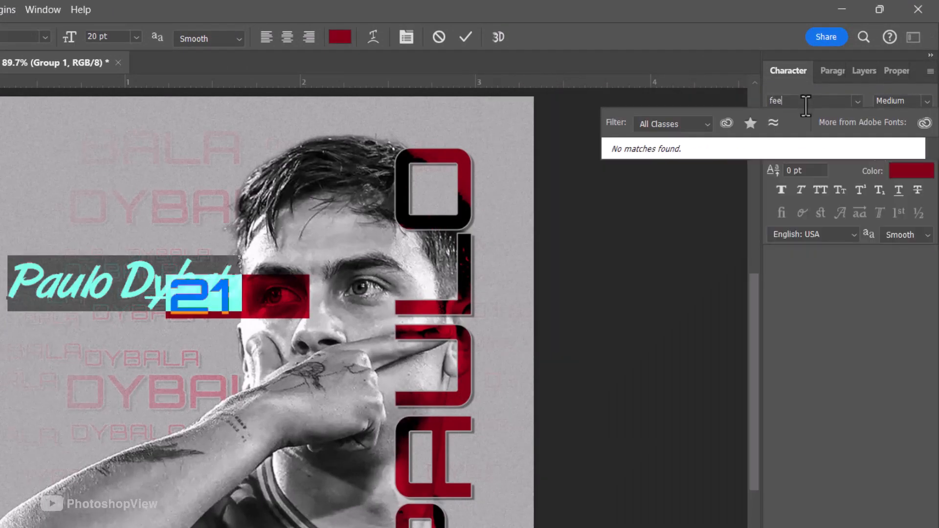
pyautogui.press('BackSpace')
pyautogui.press('BackSpace')
pyautogui.write('reestyle Script')
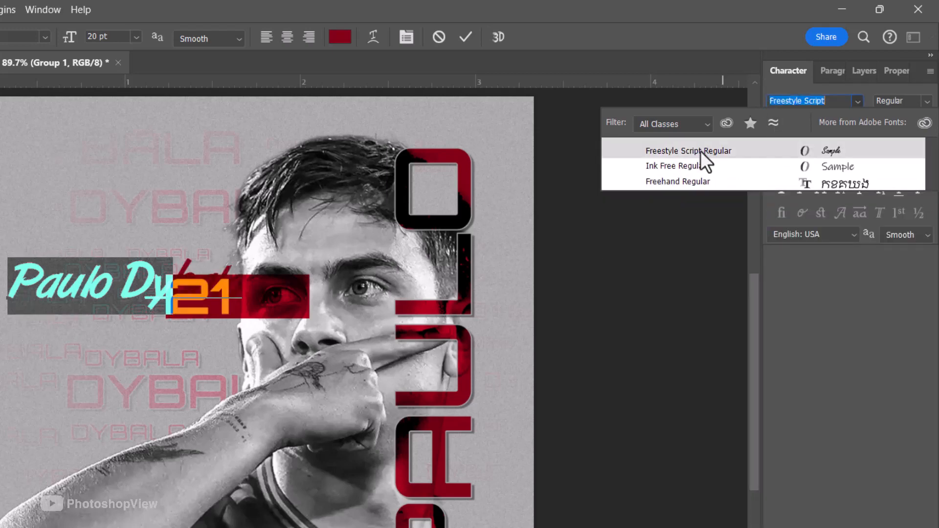
pyautogui.click(700, 151)
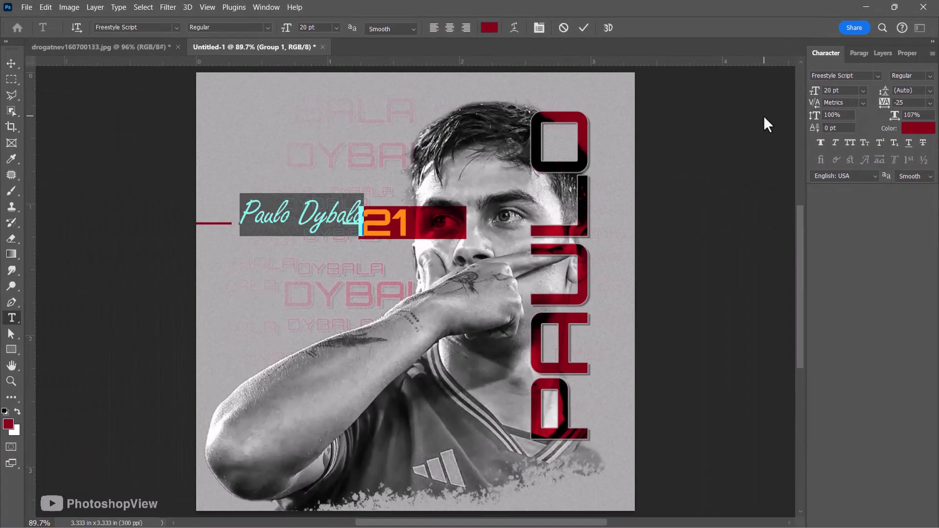
pyautogui.click(583, 29)
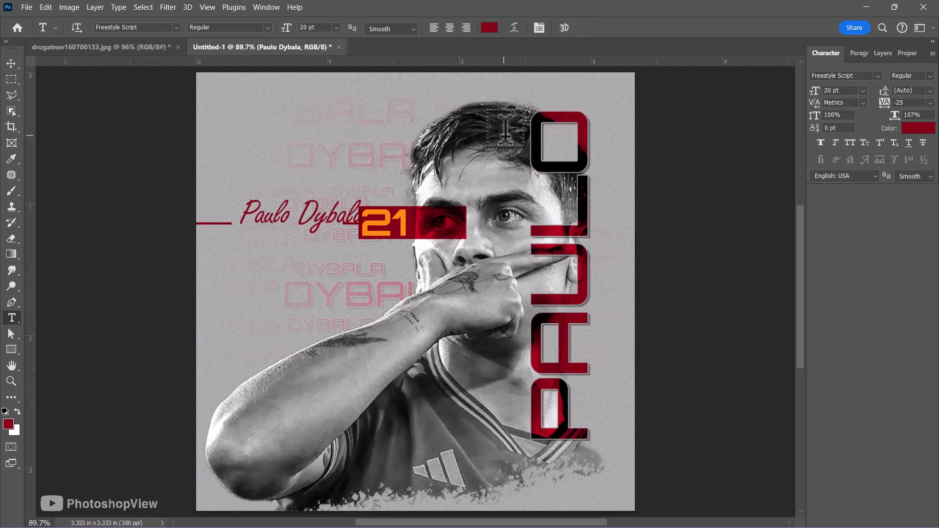
# Reduce the Paulo Dybala text to 17 pt and centre it in the gap of the thin red line.
pyautogui.press('Down')
pyautogui.press('Down')
pyautogui.press('Down')
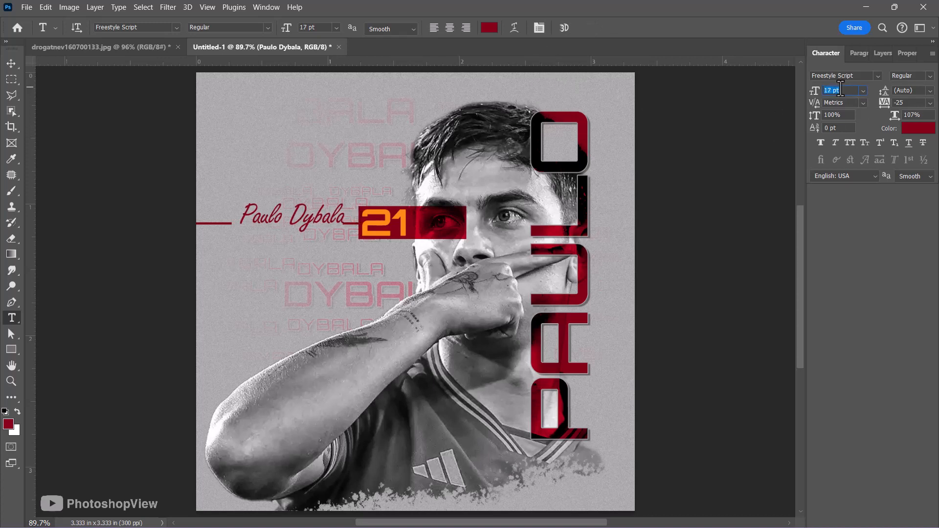
pyautogui.press('v')
pyautogui.moveTo(289, 240); pyautogui.dragTo(299, 230)
pyautogui.press('Left')
pyautogui.press('Down')
pyautogui.press('Down')
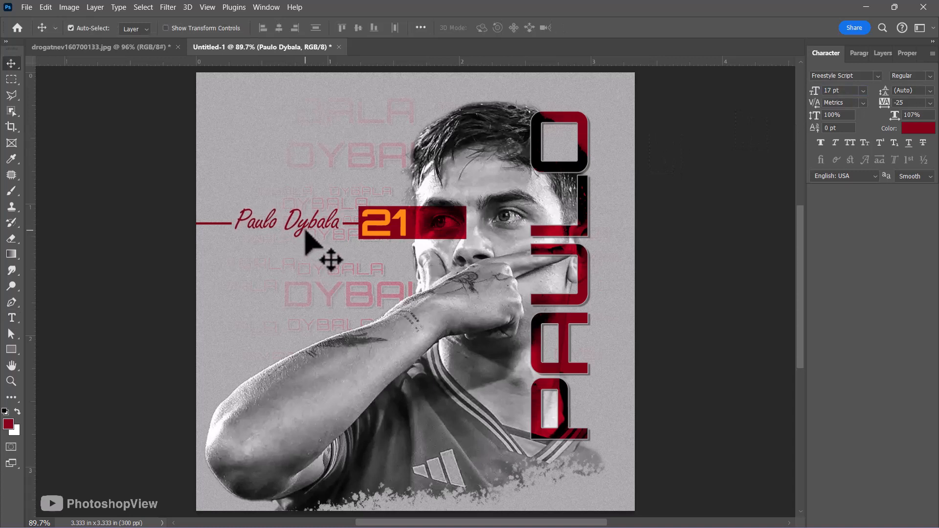
# Draw a rectangle about 143 by 52 px across the poster's upper-left edge, directly above the Color Fill 1 layer.
pyautogui.click(882, 53)
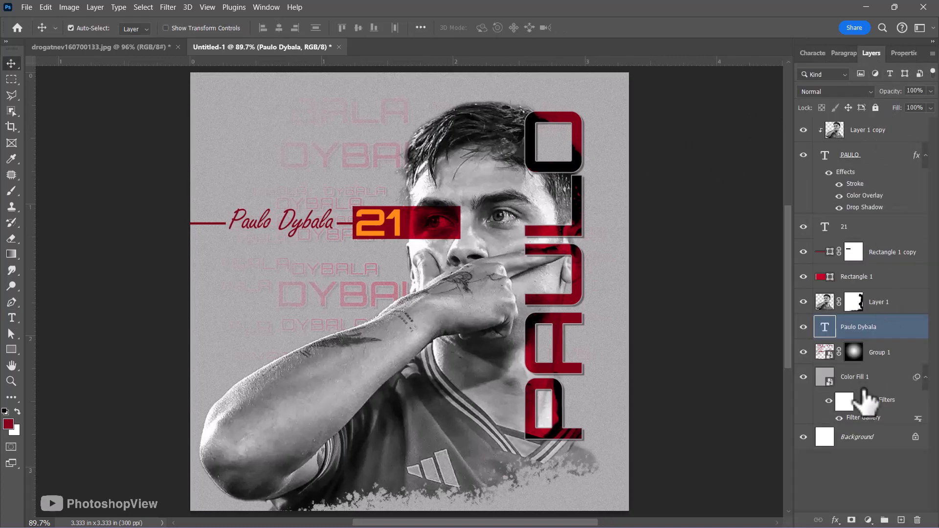
pyautogui.click(867, 387)
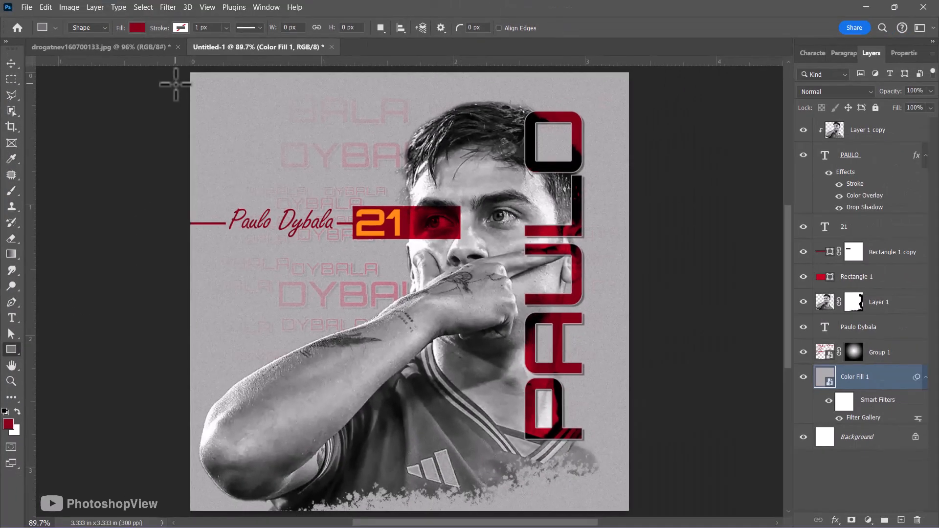
pyautogui.moveTo(175, 83); pyautogui.dragTo(238, 106)
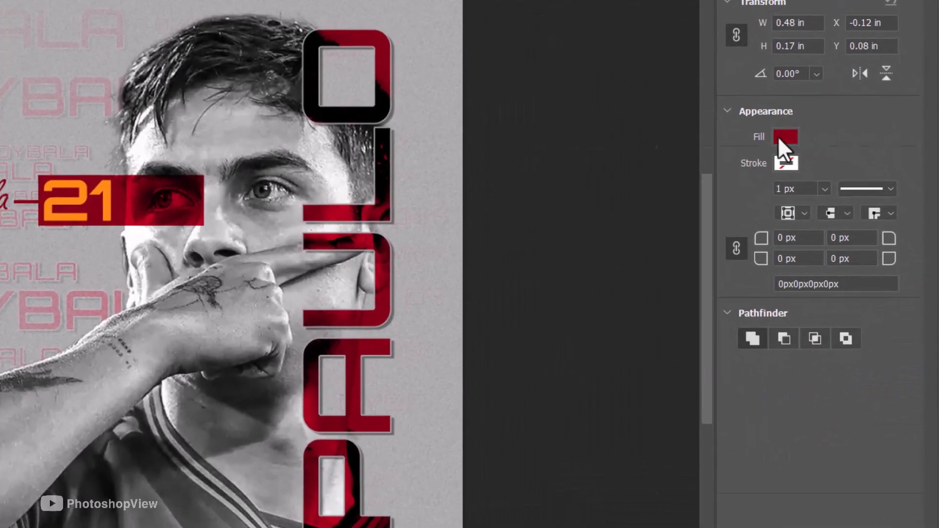
# Fill the new rectangle with medium gray 6c6c6c.
pyautogui.click(778, 136)
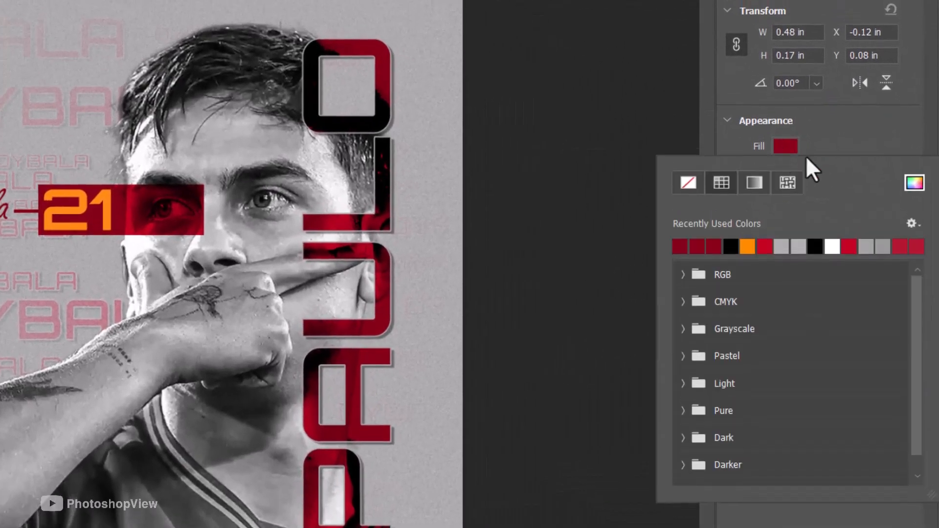
pyautogui.click(915, 182)
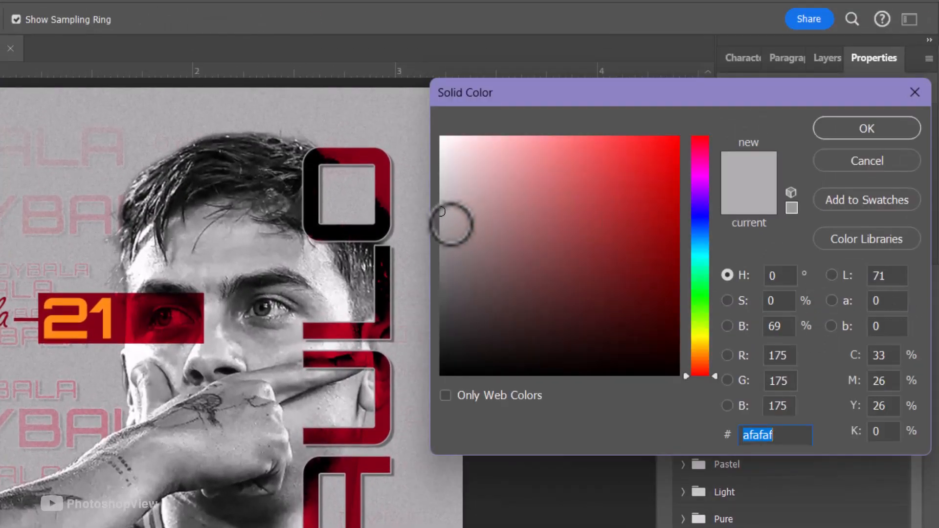
pyautogui.moveTo(452, 218); pyautogui.dragTo(437, 275)
pyautogui.click(454, 278)
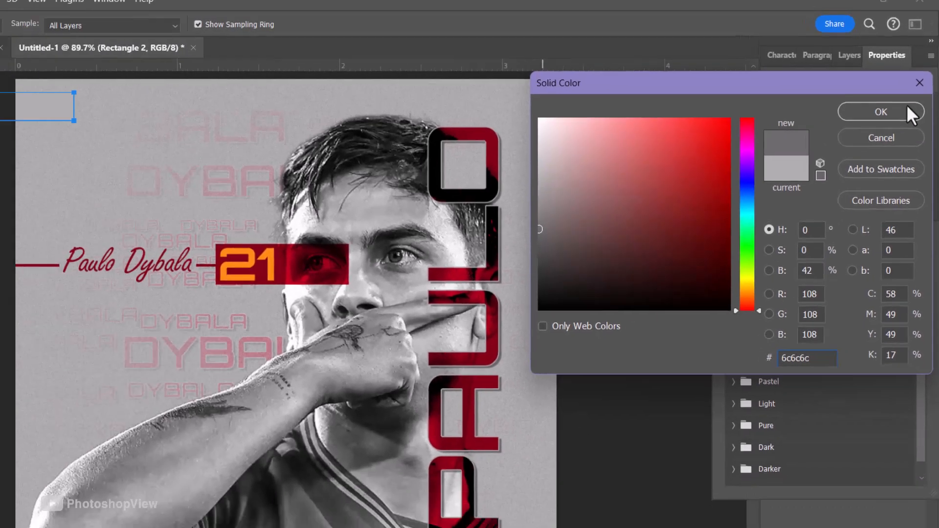
pyautogui.click(880, 129)
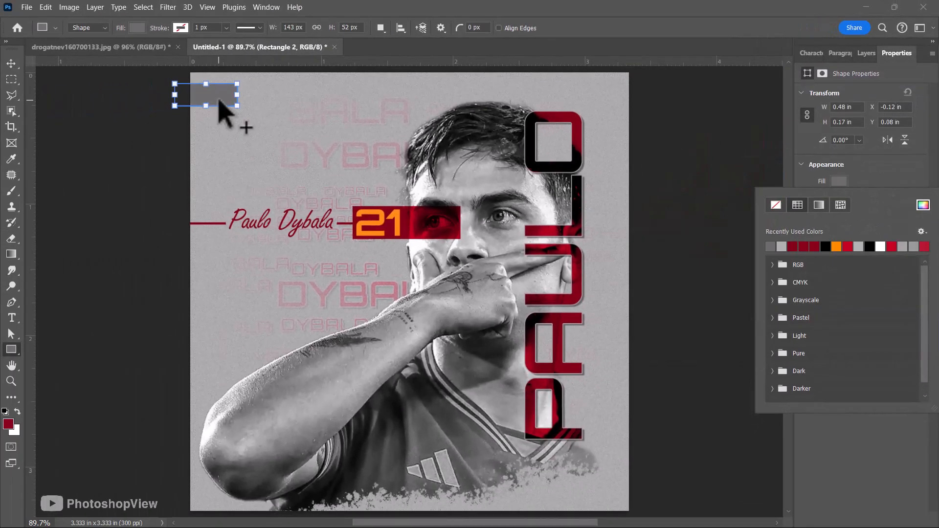
# Place four copies of the gray rectangle: two on the poster's left edge, one on its upper right edge and one in its lower-right corner.
pyautogui.moveTo(219, 103); pyautogui.dragTo(611, 519)
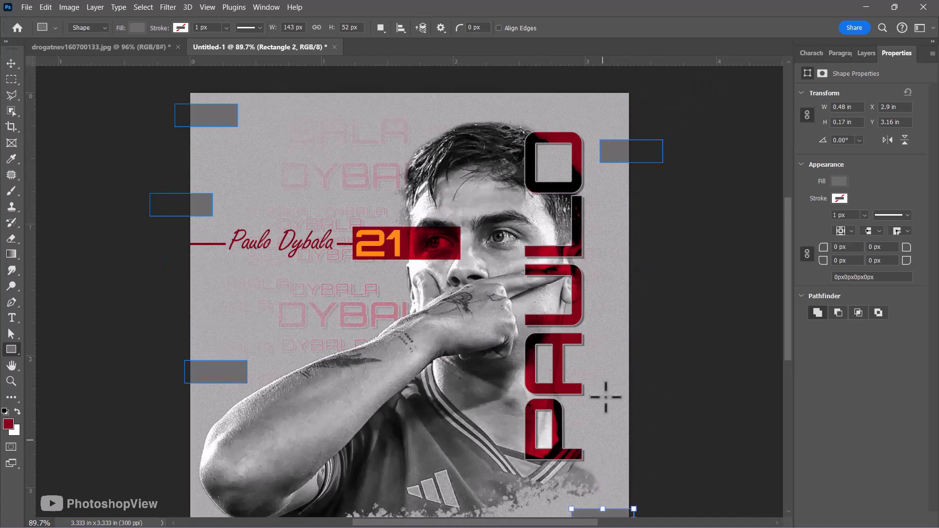
pyautogui.press('v')
pyautogui.click(626, 252)
pyautogui.scroll(-2, 626, 252)
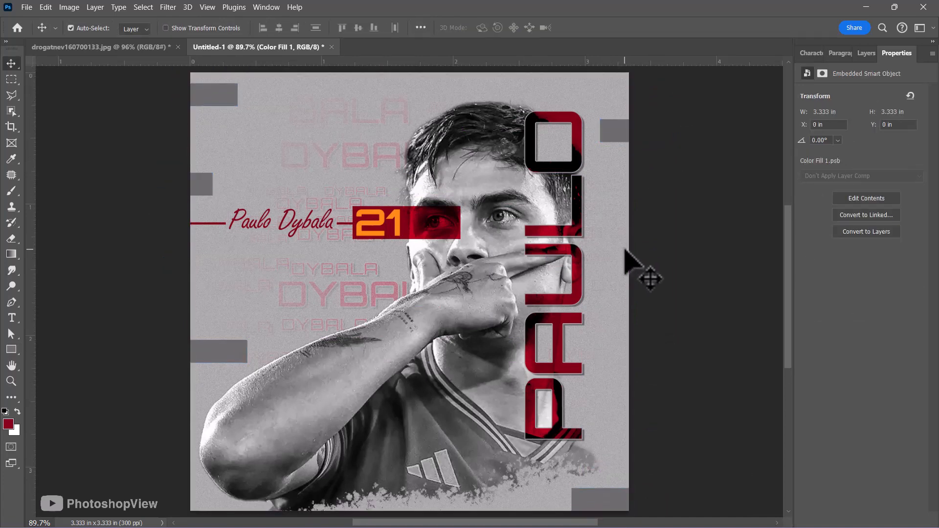
# Set the blend mode of the gray rectangles' layer, Rectangle 2, to Overlay.
pyautogui.click(866, 53)
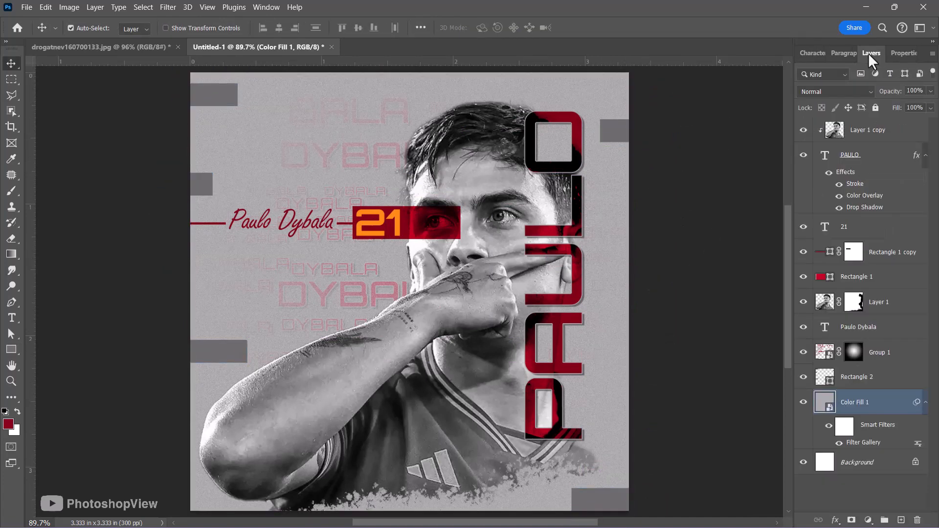
pyautogui.click(861, 378)
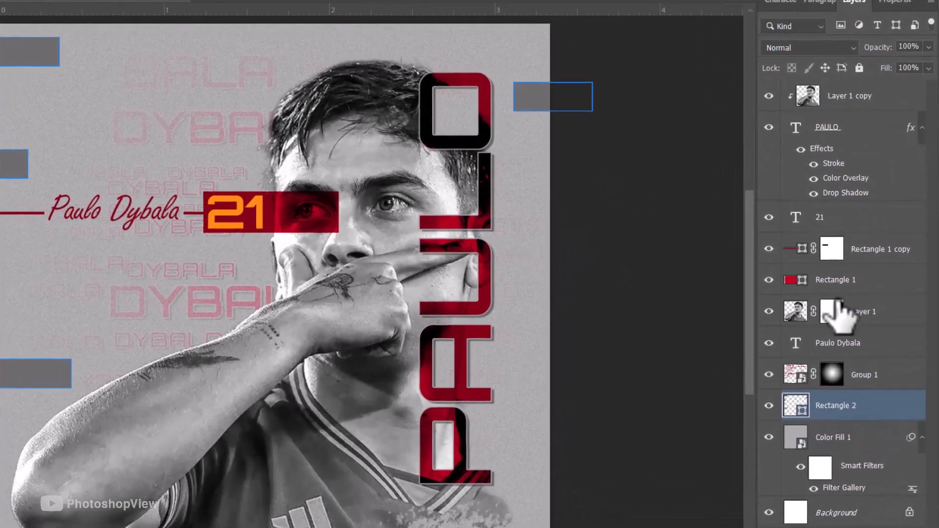
pyautogui.click(796, 47)
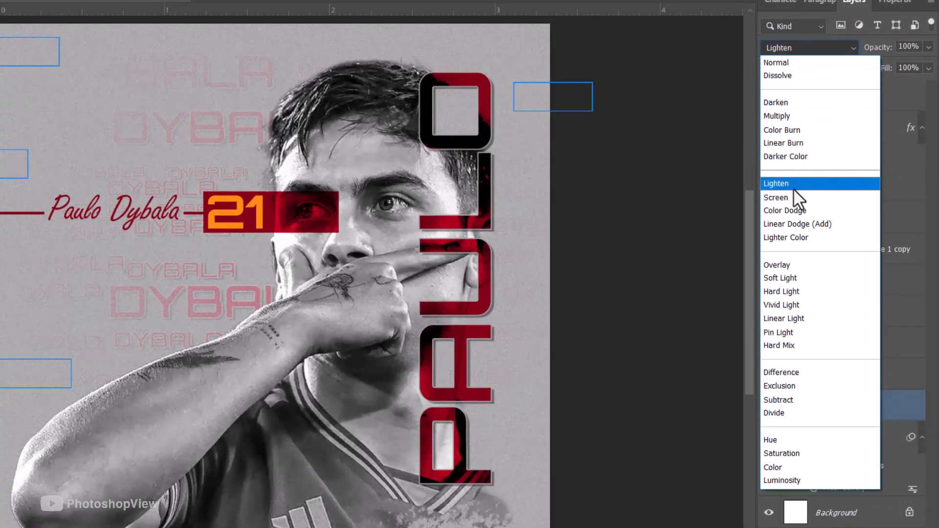
pyautogui.click(798, 264)
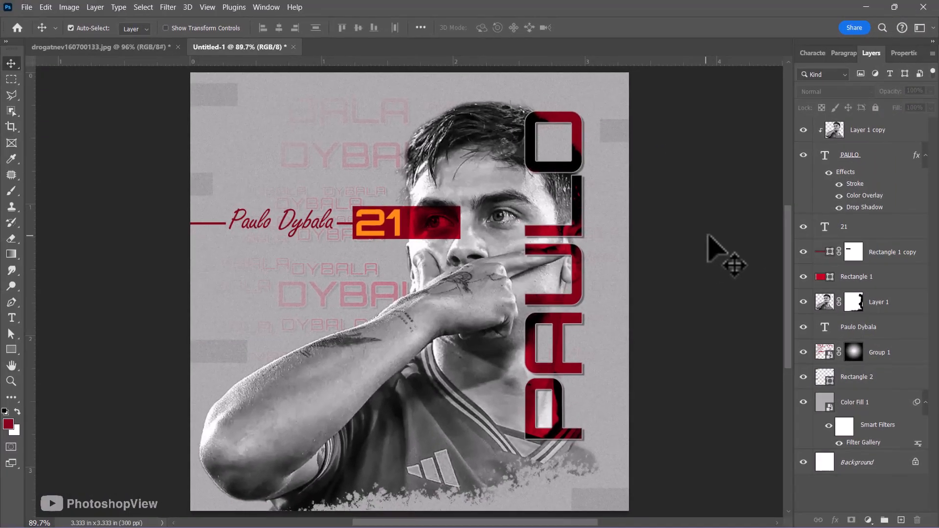
# Above the Rectangle 2 layer, draw a rectangle about 209 by 54 px at the poster's upper-right corner and fill it with the recently used dark red.
pyautogui.click(868, 378)
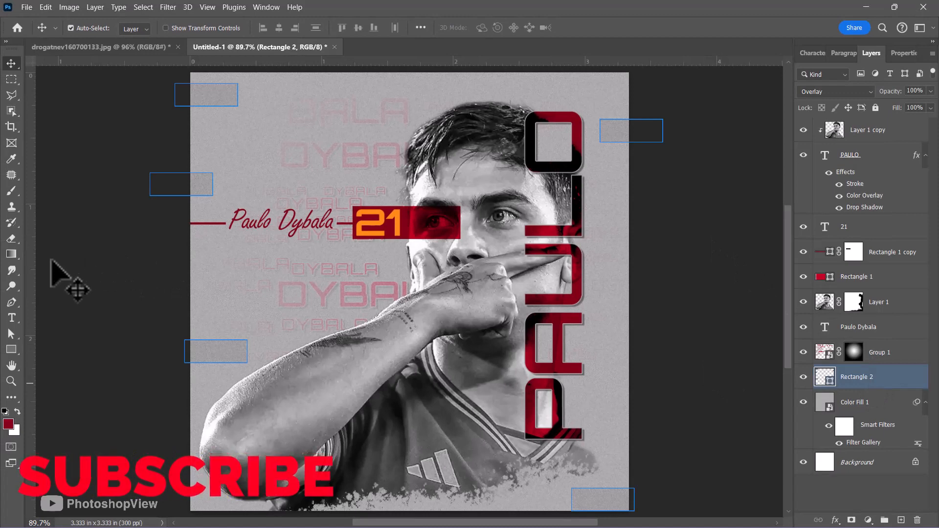
pyautogui.click(10, 350)
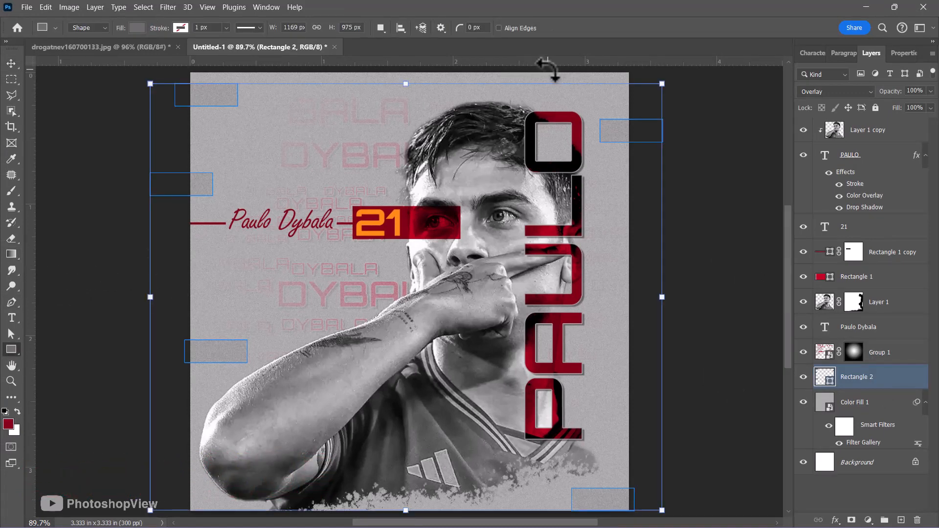
pyautogui.moveTo(546, 70); pyautogui.dragTo(637, 93)
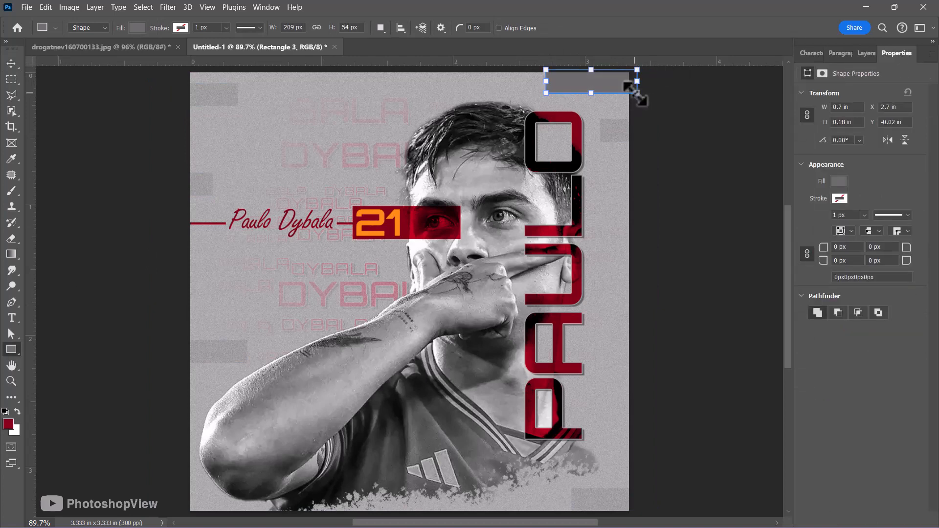
pyautogui.click(837, 182)
pyautogui.click(799, 248)
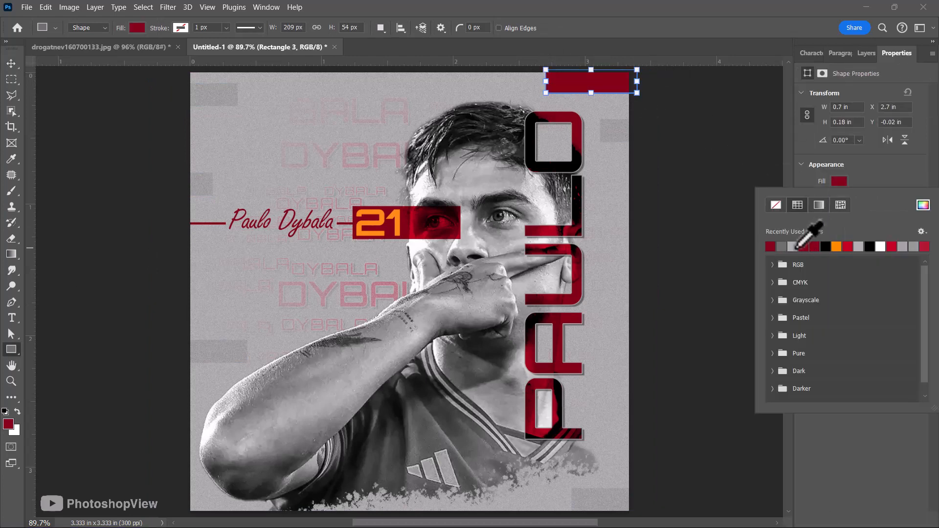
pyautogui.click(729, 48)
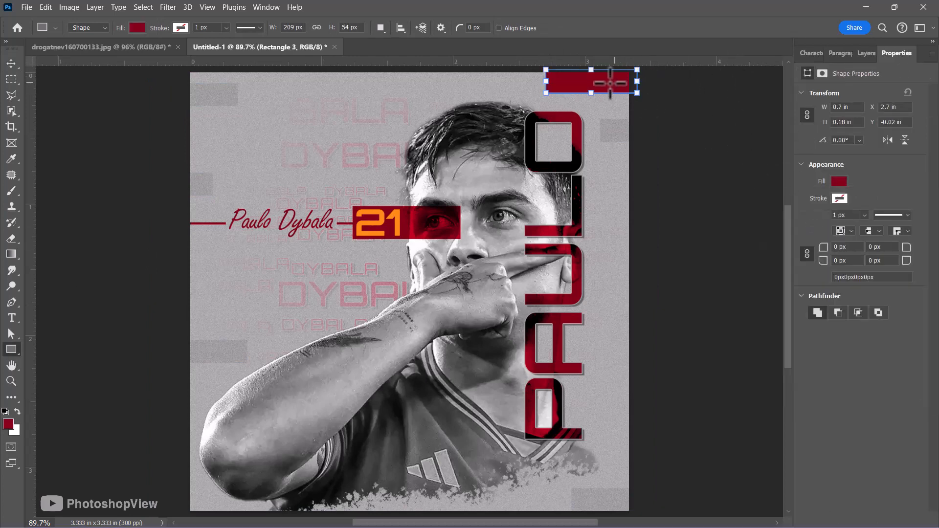
# Place two copies of the dark red rectangle, one on the poster's left edge and one at its lower-left corner.
pyautogui.moveTo(604, 85); pyautogui.dragTo(179, 483)
pyautogui.scroll(2, 201, 479)
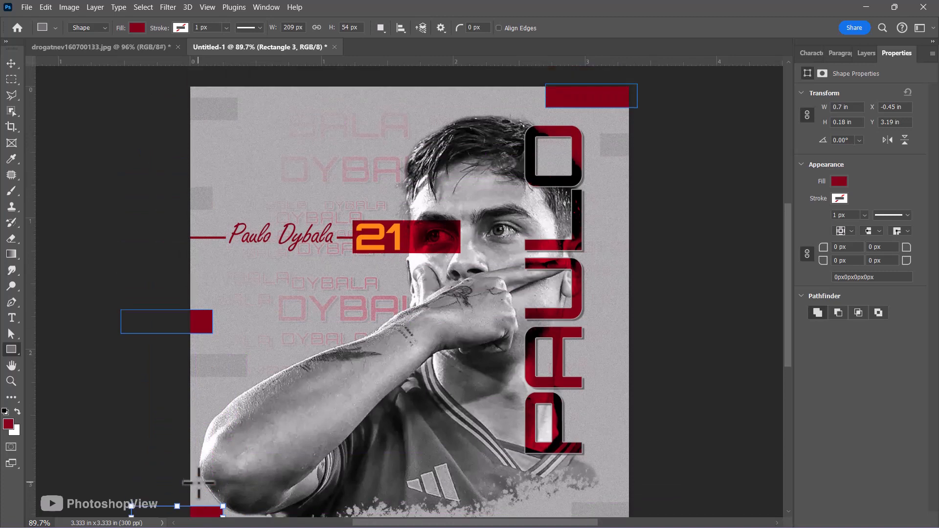
# Set the dark red rectangles' layer, Rectangle 3, to Overlay blend mode at 76% opacity and deselect it.
pyautogui.click(866, 54)
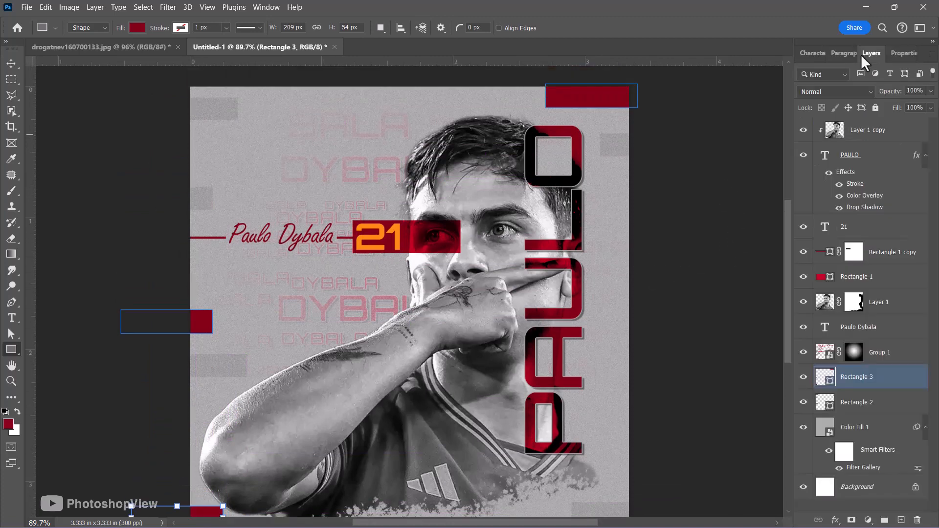
pyautogui.click(826, 92)
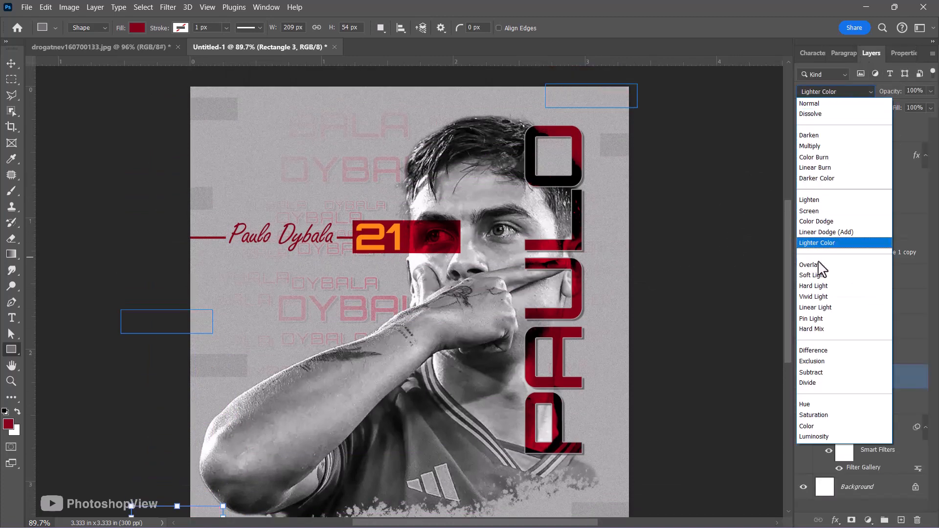
pyautogui.click(812, 265)
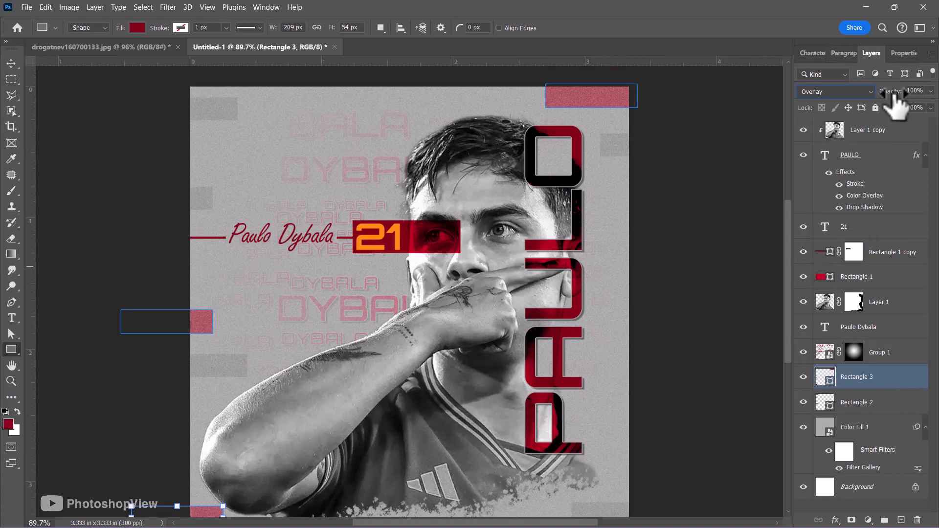
pyautogui.moveTo(889, 98); pyautogui.dragTo(880, 100)
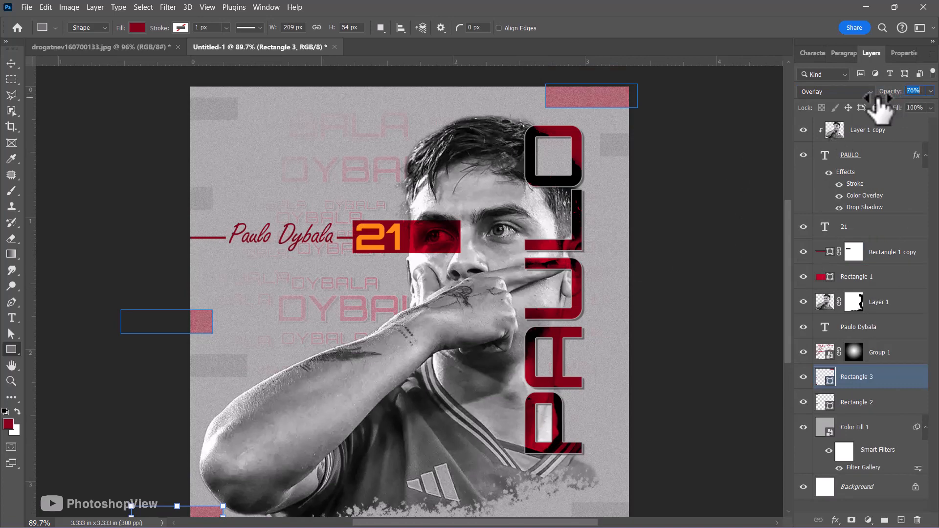
pyautogui.press('v')
pyautogui.click(669, 181)
pyautogui.scroll(-1, 666, 183)
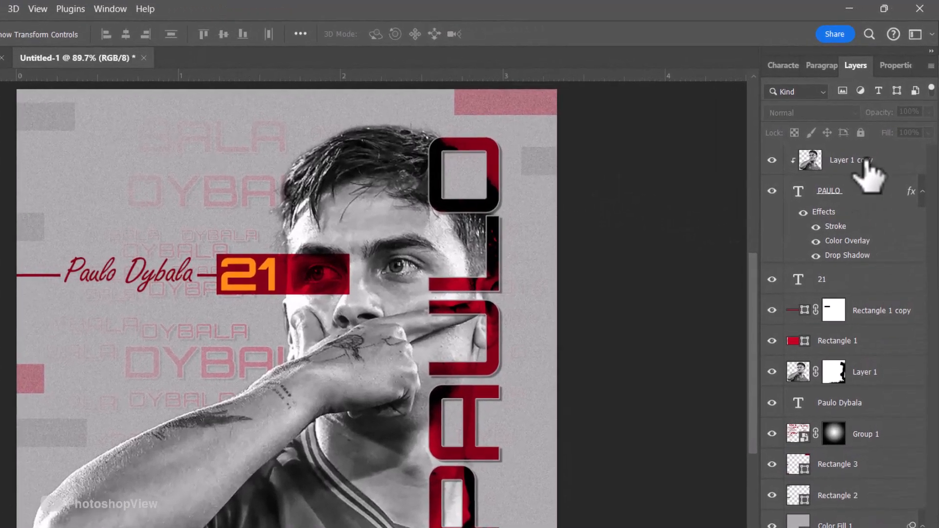
# Add a Solid Color fill layer in dark red 890117 above Layer 1 copy.
pyautogui.click(877, 130)
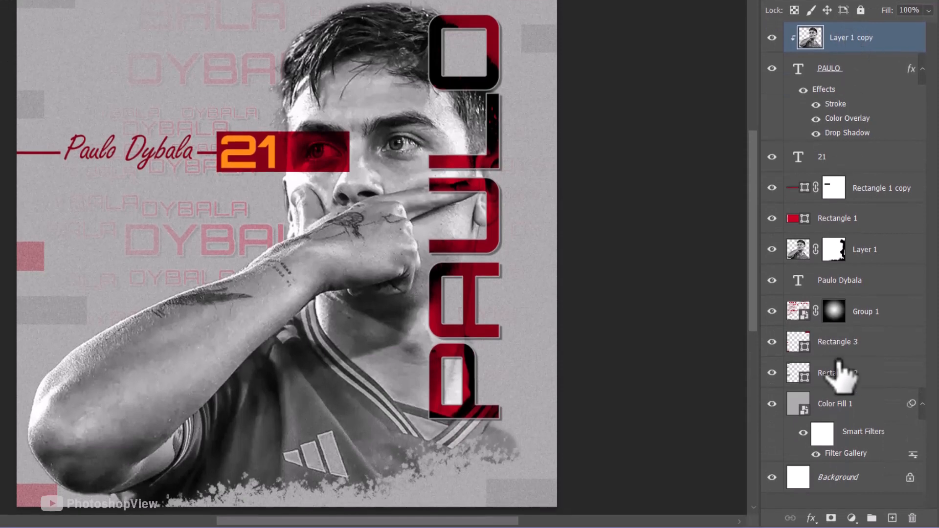
pyautogui.click(852, 521)
pyautogui.click(867, 263)
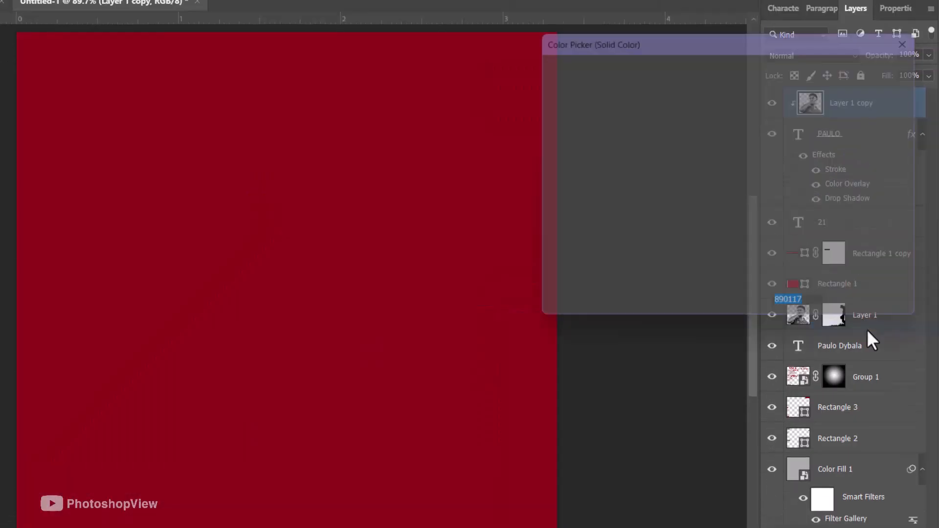
pyautogui.click(856, 76)
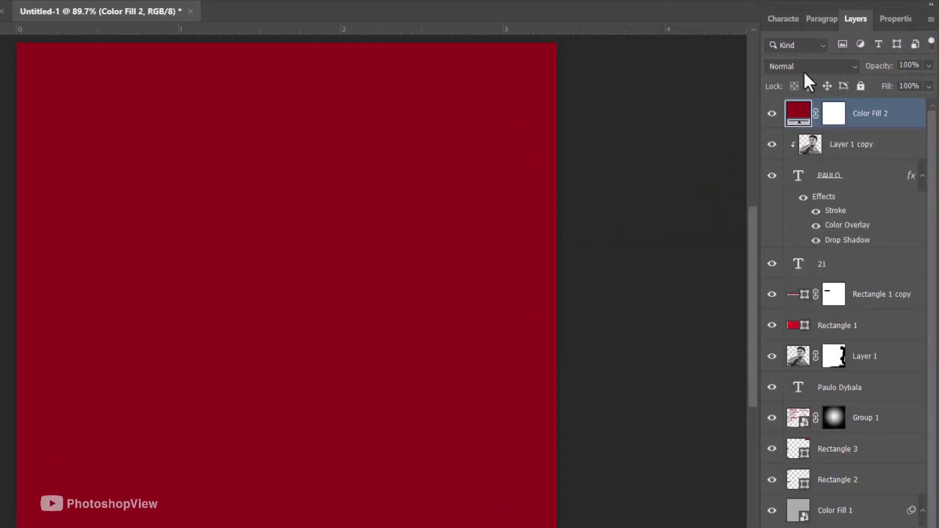
# Set the Color Fill 2 layer to Vivid Light blend mode and change its fill to the muted brown 8b7a67.
pyautogui.click(797, 66)
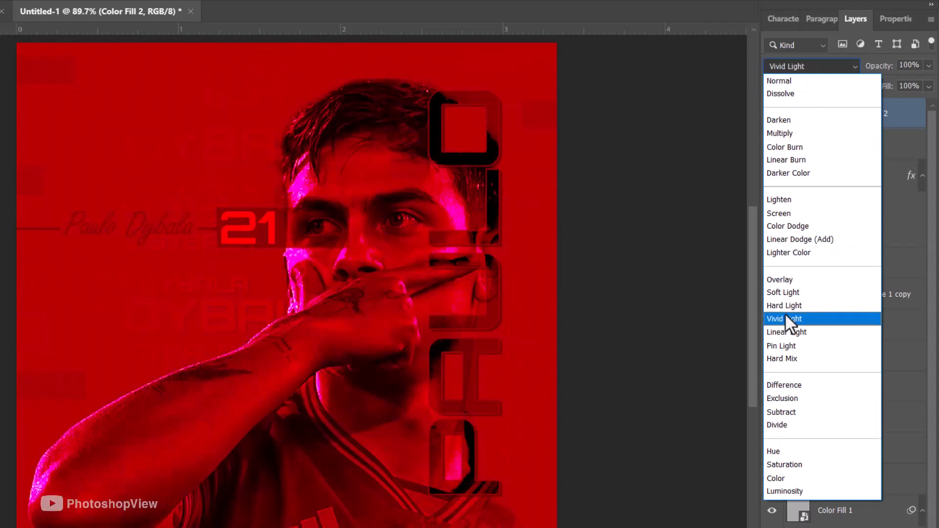
pyautogui.click(785, 318)
pyautogui.doubleClick(798, 113)
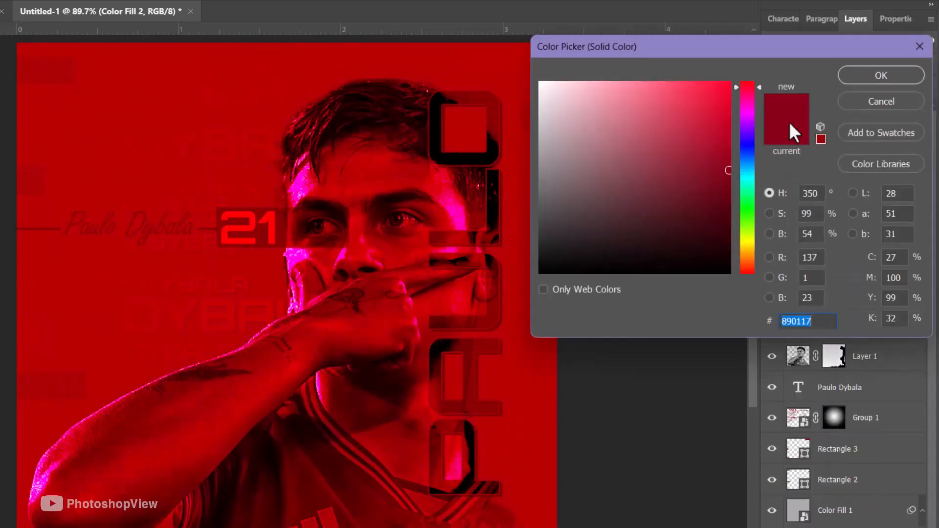
pyautogui.moveTo(744, 245); pyautogui.dragTo(746, 254)
pyautogui.moveTo(610, 162); pyautogui.dragTo(592, 170)
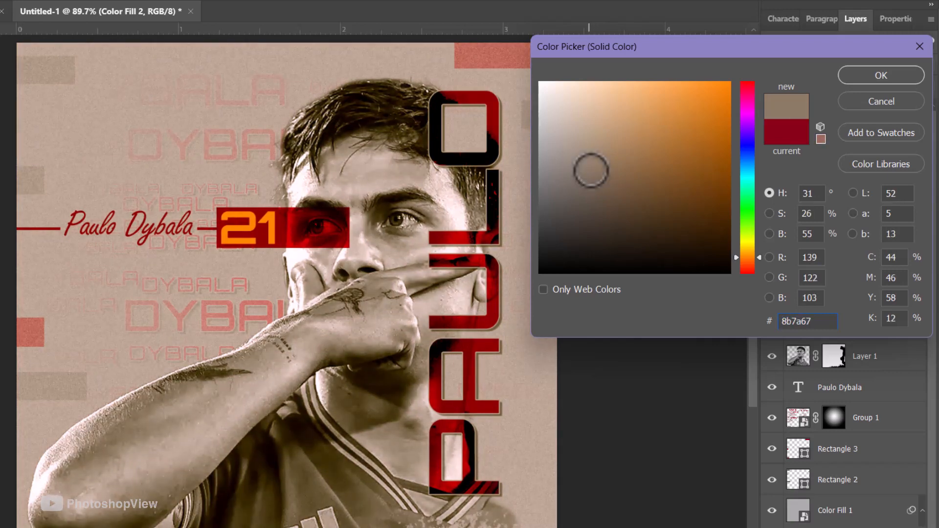
pyautogui.click(873, 78)
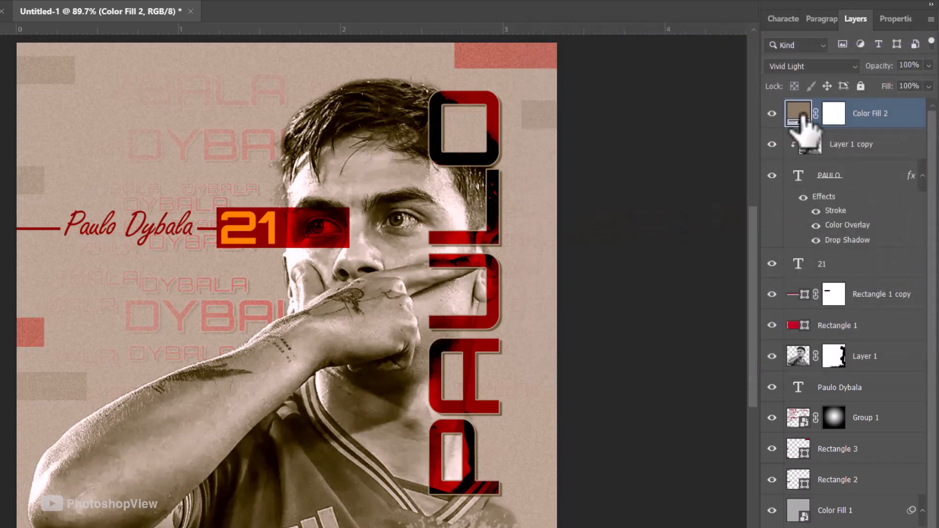
# Stamp all visible layers into a new top layer and apply the Texturizer filter with Canvas texture, 88% scaling and relief 4.
pyautogui.hotkey('ctrl', 'shift', 'alt', 'e')
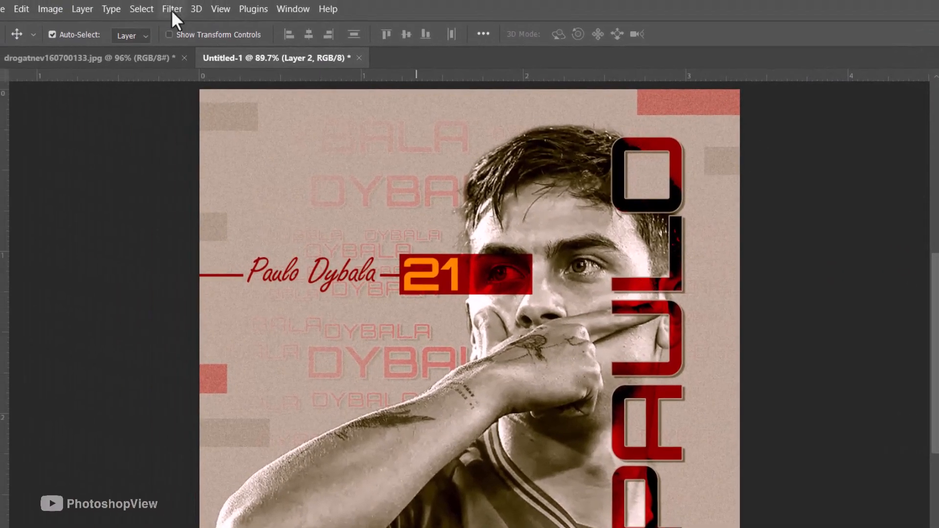
pyautogui.click(171, 10)
pyautogui.click(199, 84)
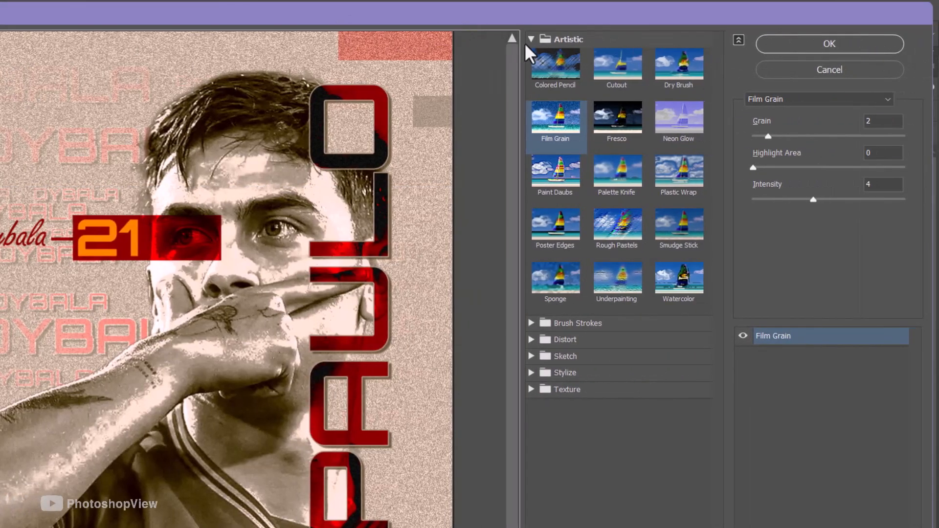
pyautogui.click(530, 40)
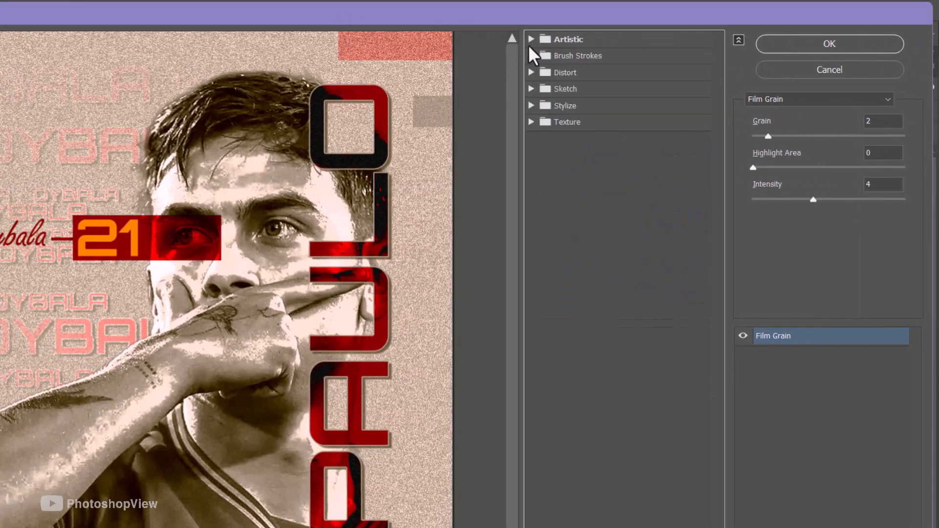
pyautogui.click(531, 122)
pyautogui.click(677, 208)
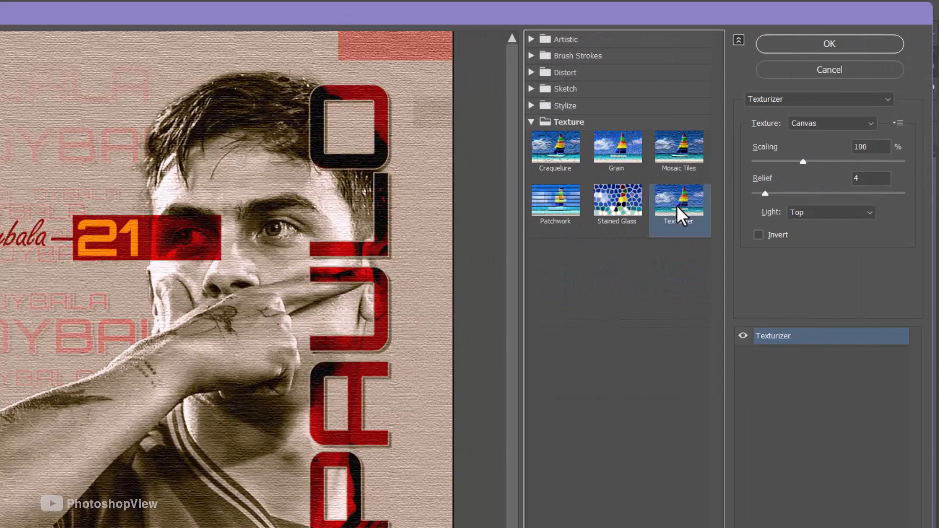
pyautogui.moveTo(805, 163); pyautogui.dragTo(794, 165)
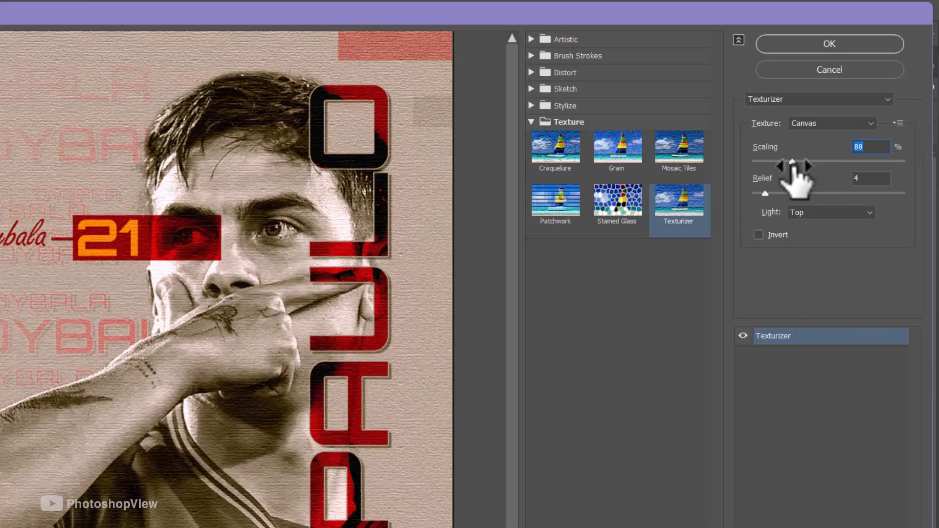
pyautogui.click(832, 44)
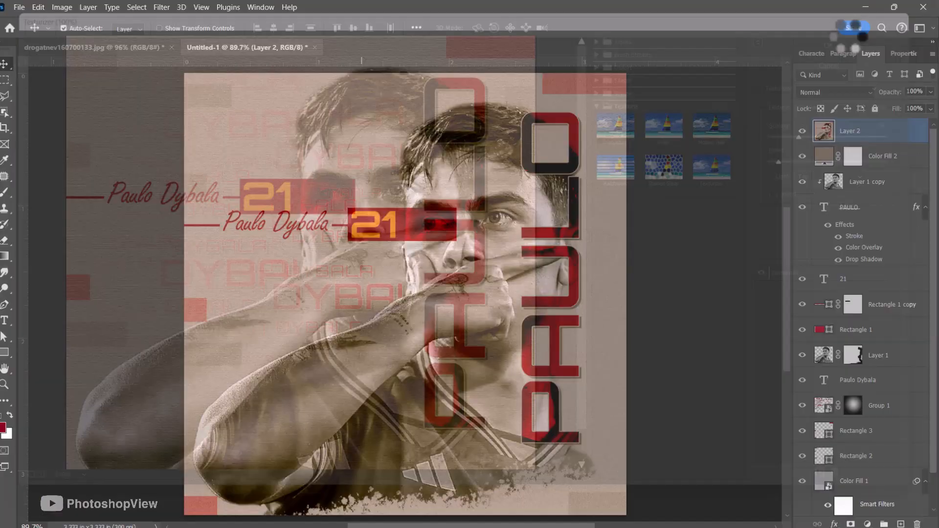